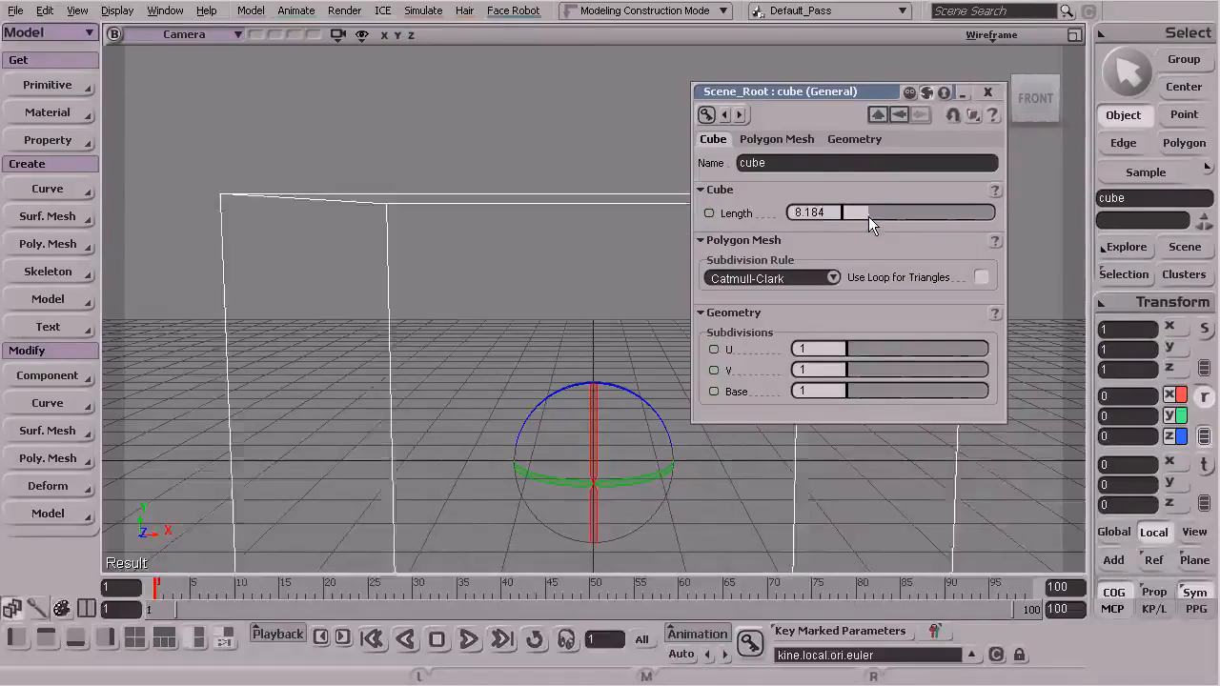
Step: Set the cube's length to 9.442, keep one U subdivision, and close its properties
left_click_drag(858, 348, 799, 352)
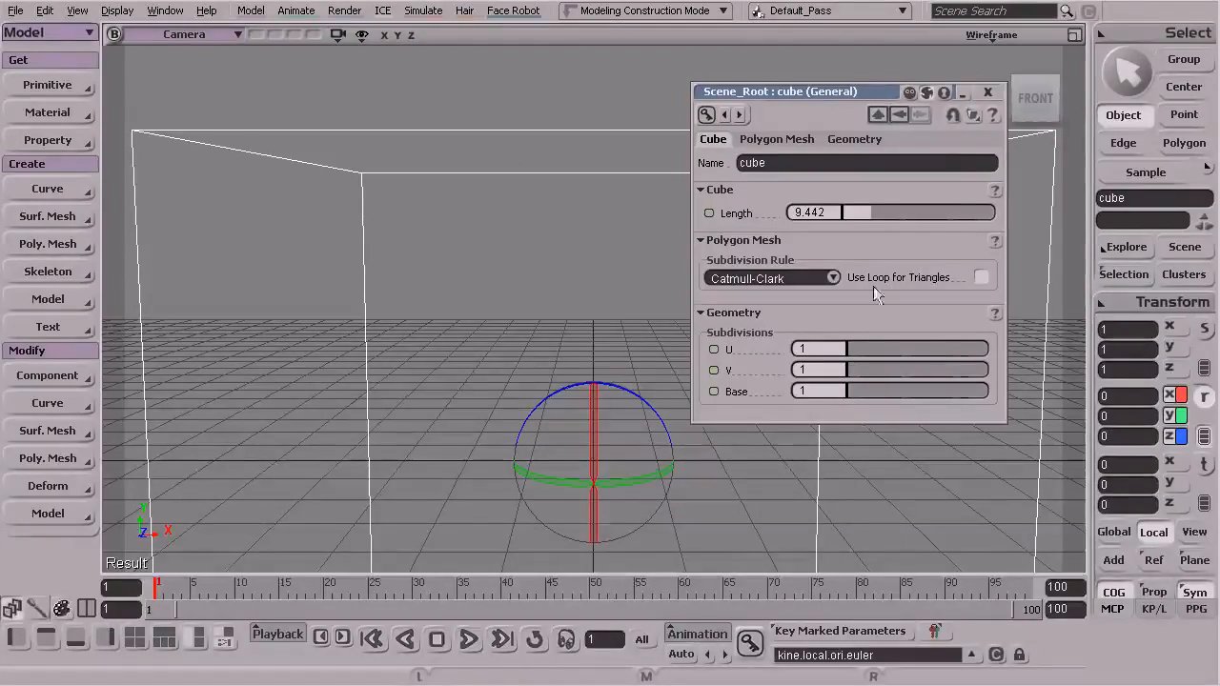
left_click(989, 92)
key("f")
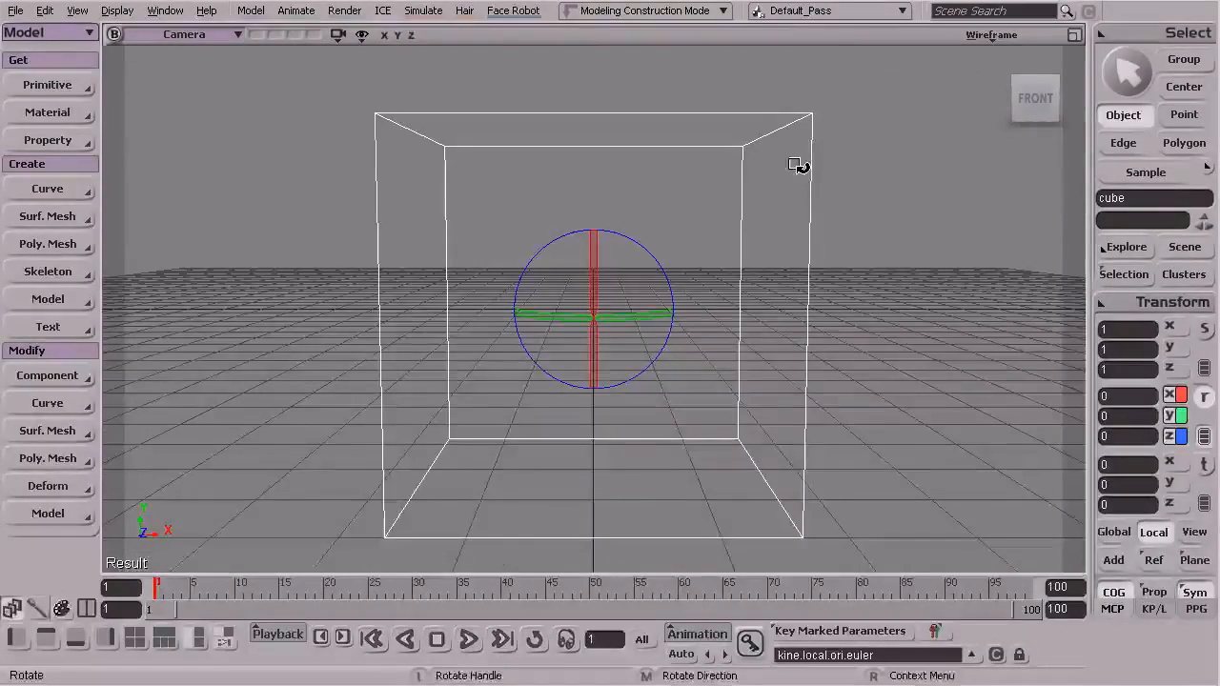
key("s")
left_click_drag(879, 157, 798, 190)
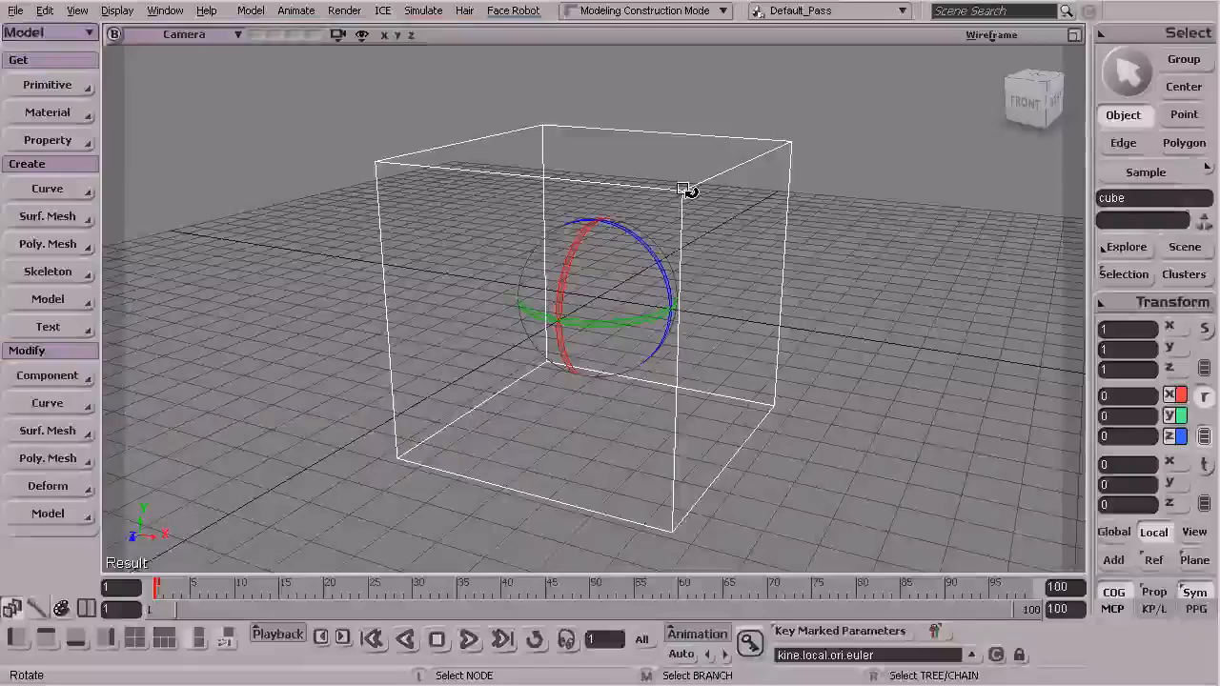
Step: Switch to point selection and select the cube's top corner points in turn, ending with the front-right corner
key("t")
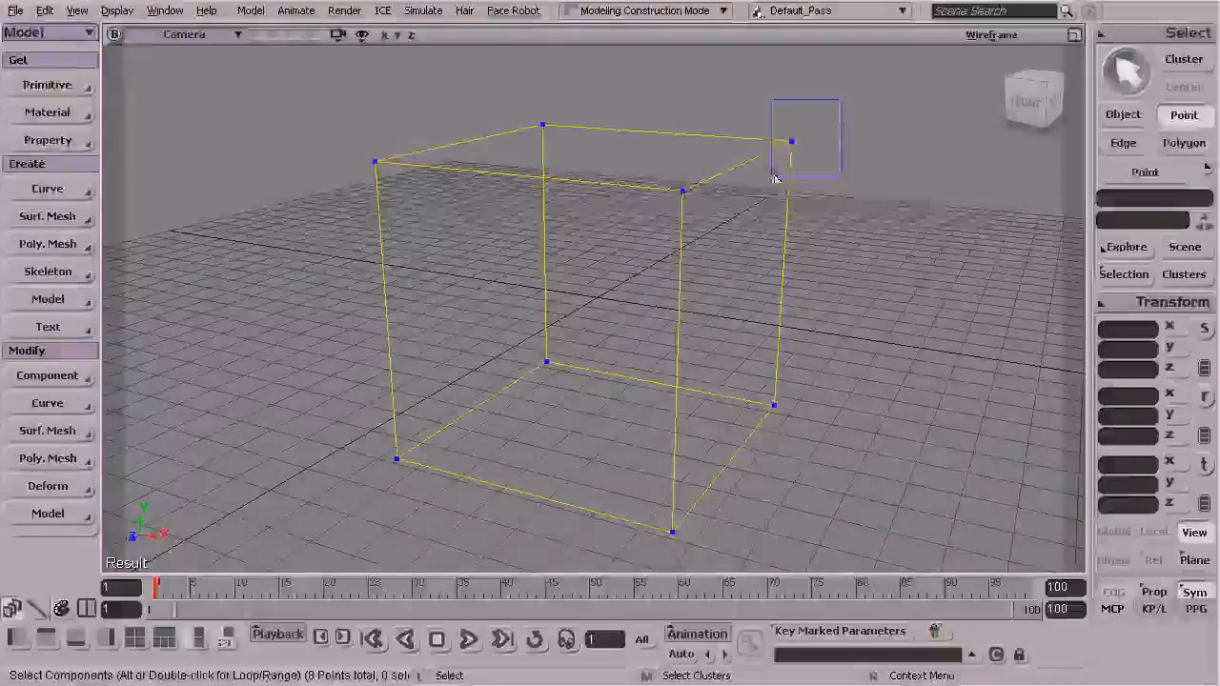
left_click_drag(790, 170, 790, 174)
left_click_drag(624, 96, 312, 195)
left_click_drag(726, 174, 660, 212)
left_click_drag(775, 168, 775, 168)
left_click_drag(525, 141, 525, 141)
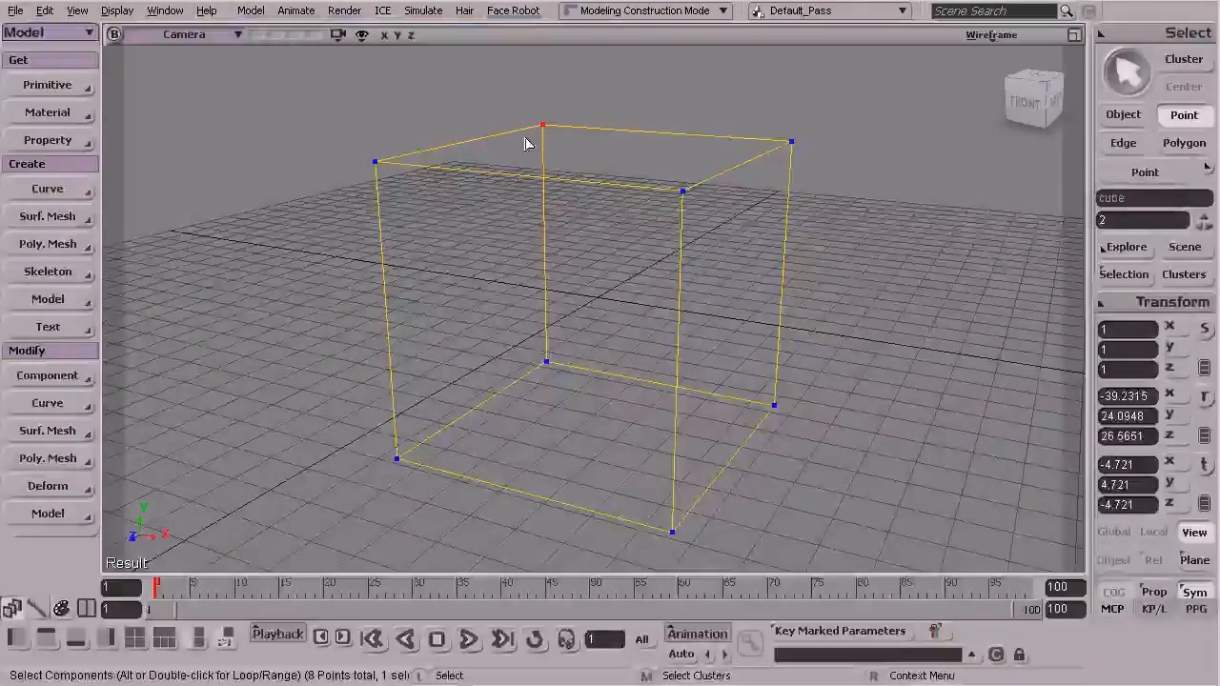
left_click_drag(424, 135, 370, 176)
left_click(678, 200)
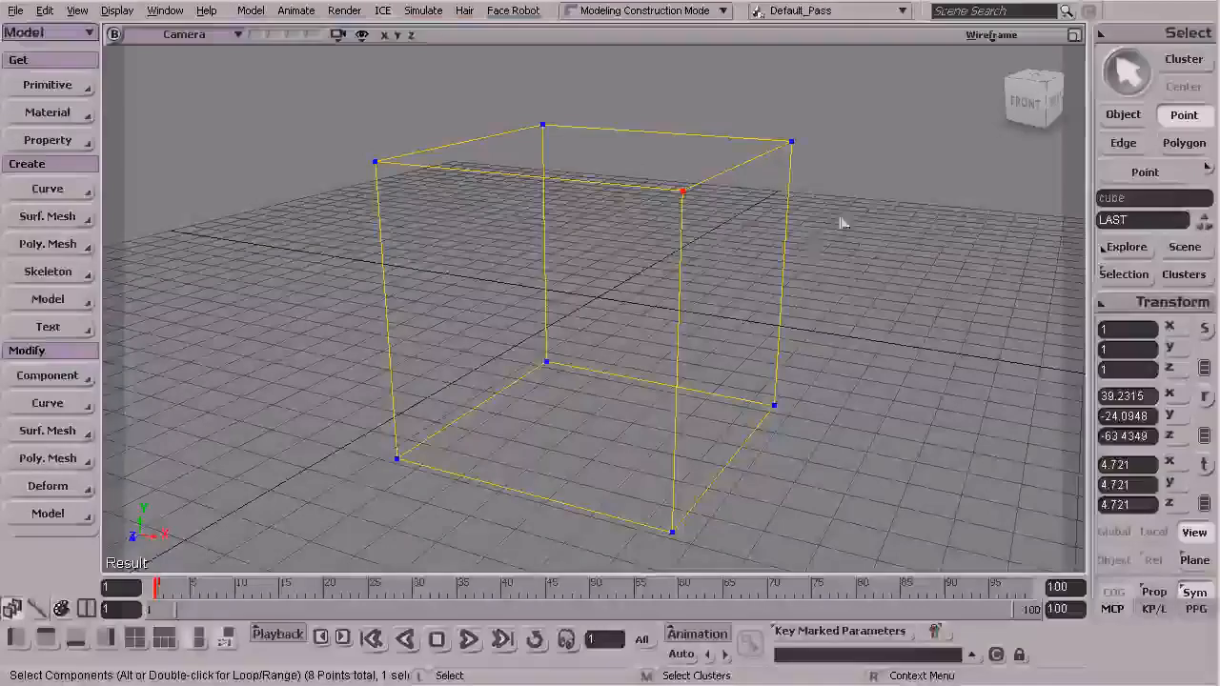
Step: Switch to edge selection and pick individual top edges of the cube, ending with all edges meeting its upper right side corners
key("e")
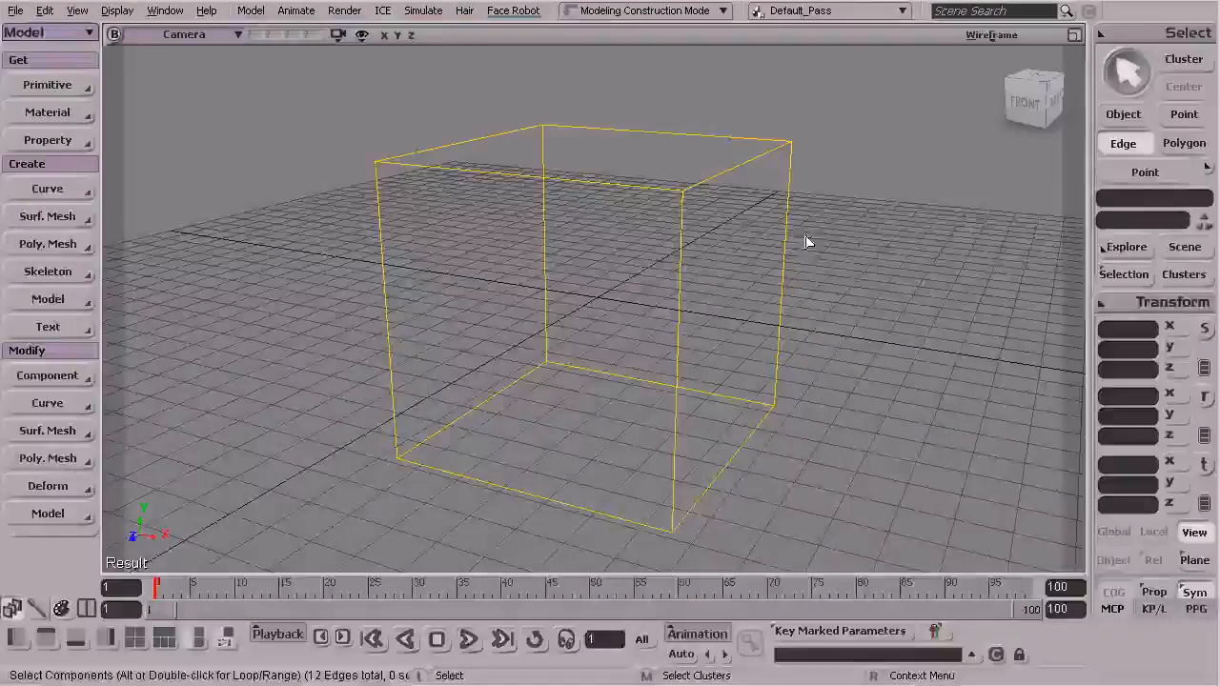
left_click(728, 184)
left_click(662, 135)
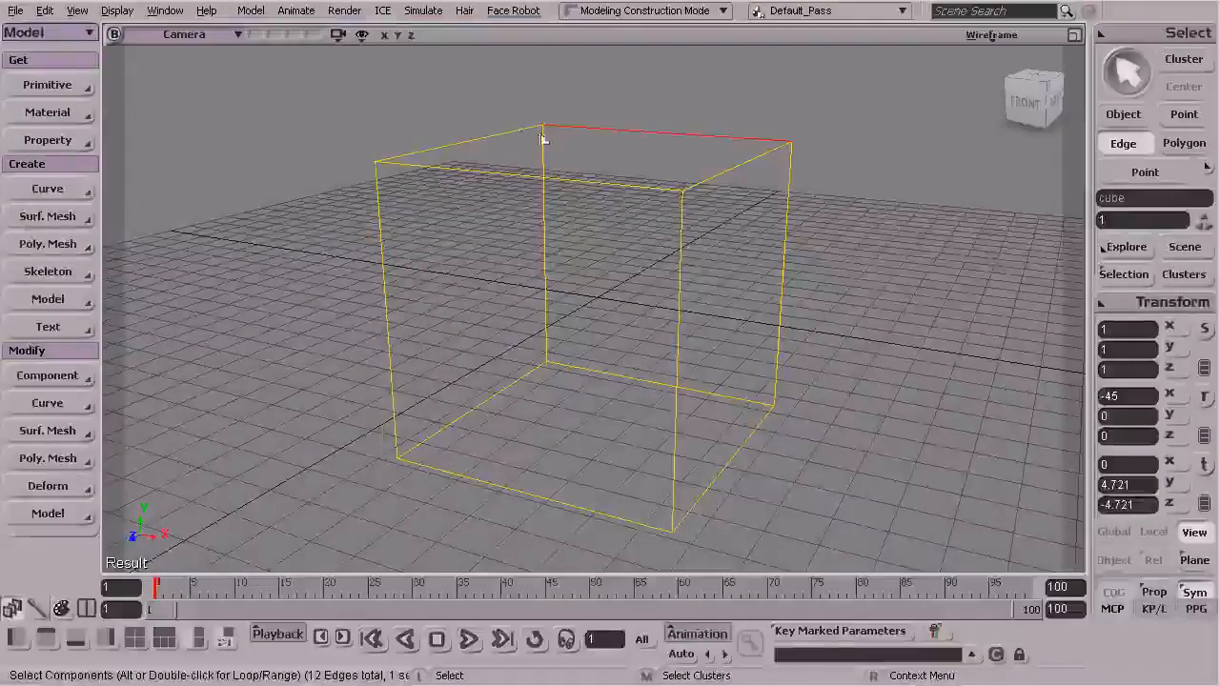
left_click(486, 139)
left_click_drag(833, 115, 610, 246)
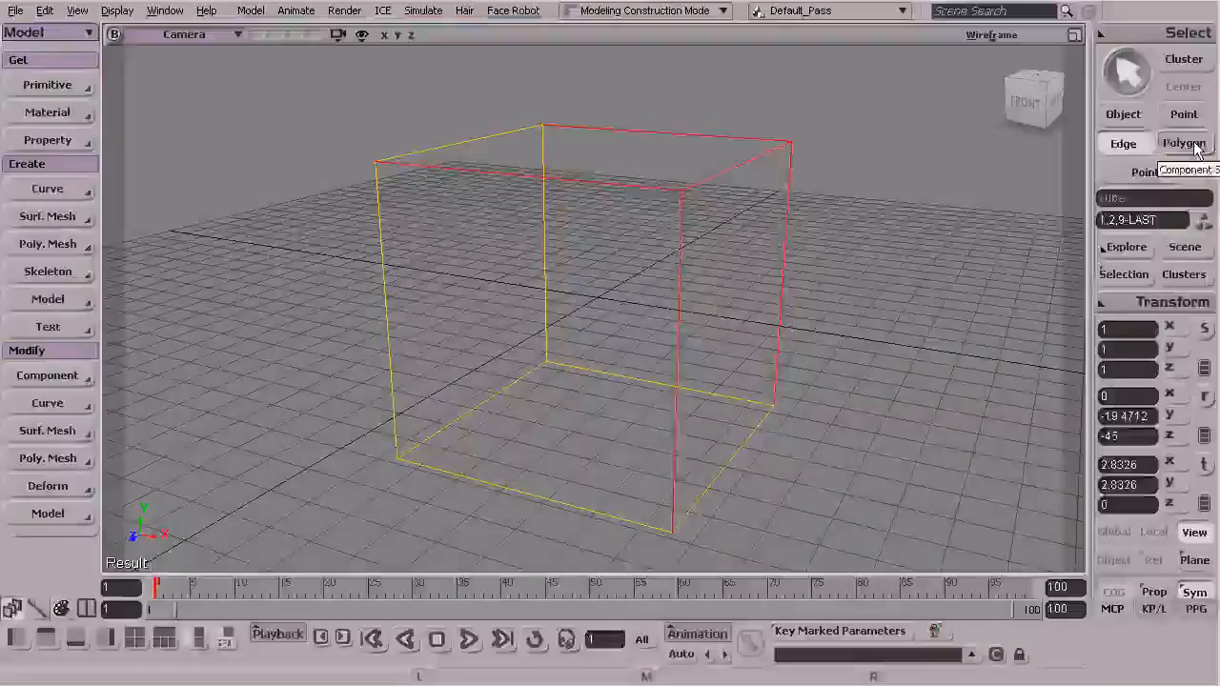
Step: Switch to polygon selection and select the cube's front face, followed by its right-hand face
left_click(1193, 144)
left_click(1126, 119)
key("y")
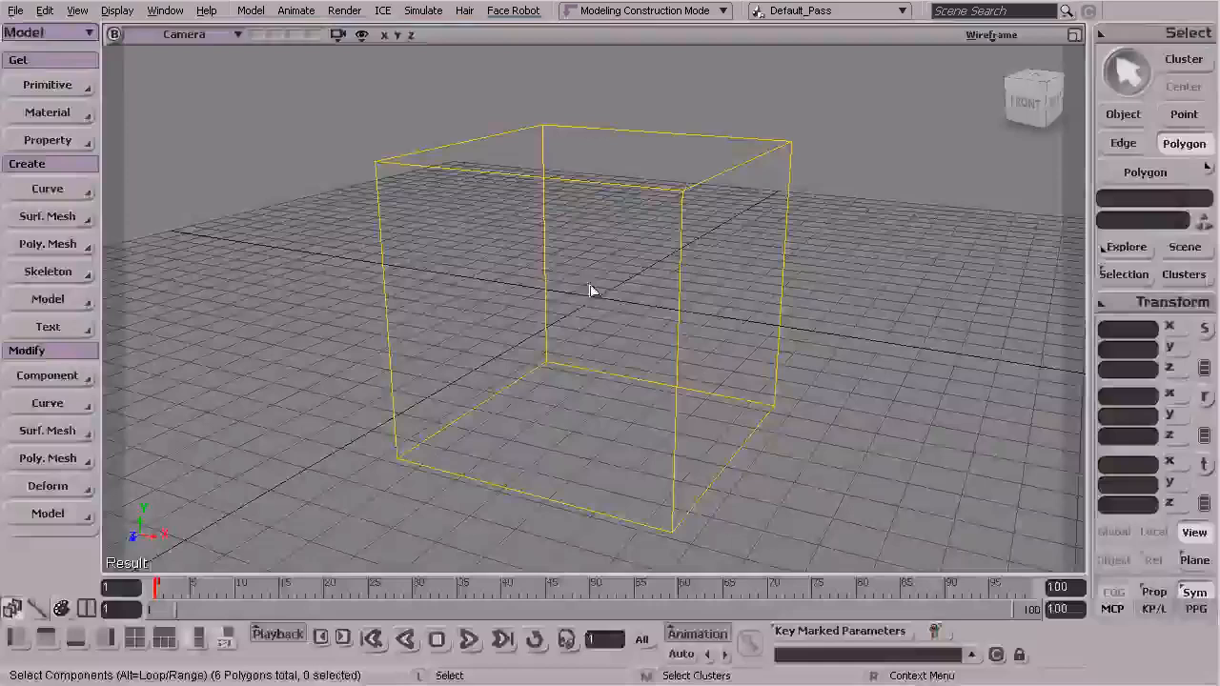
left_click_drag(331, 148, 724, 558)
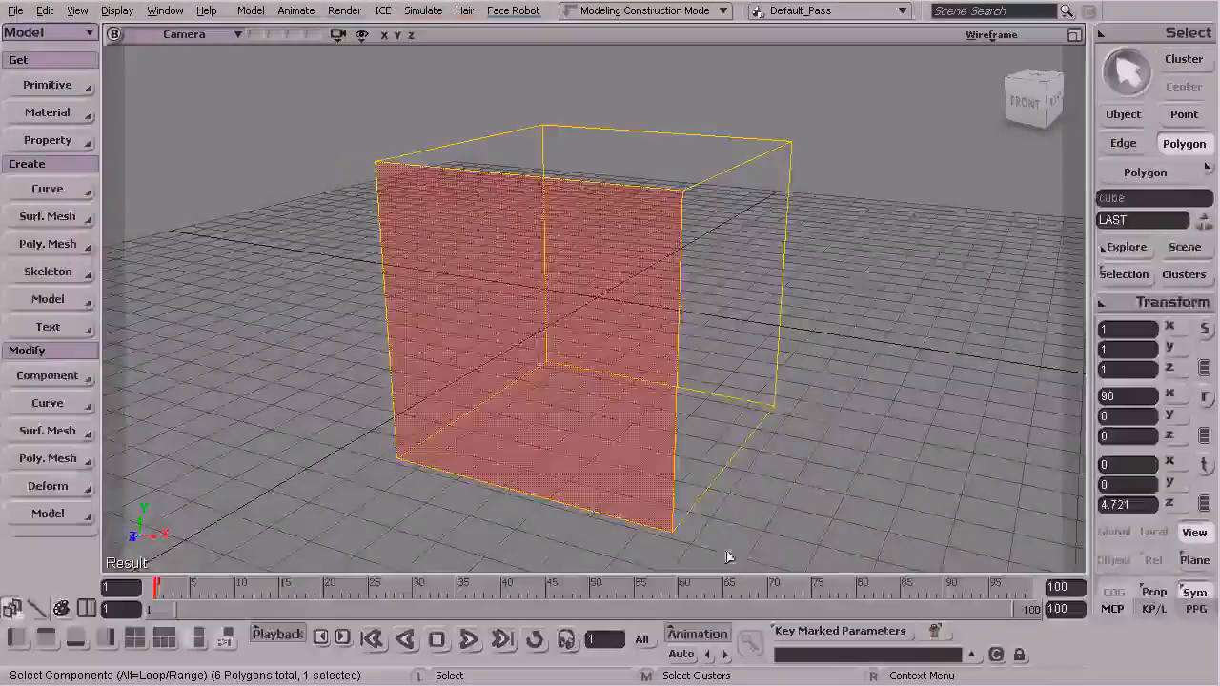
left_click_drag(901, 115, 663, 486)
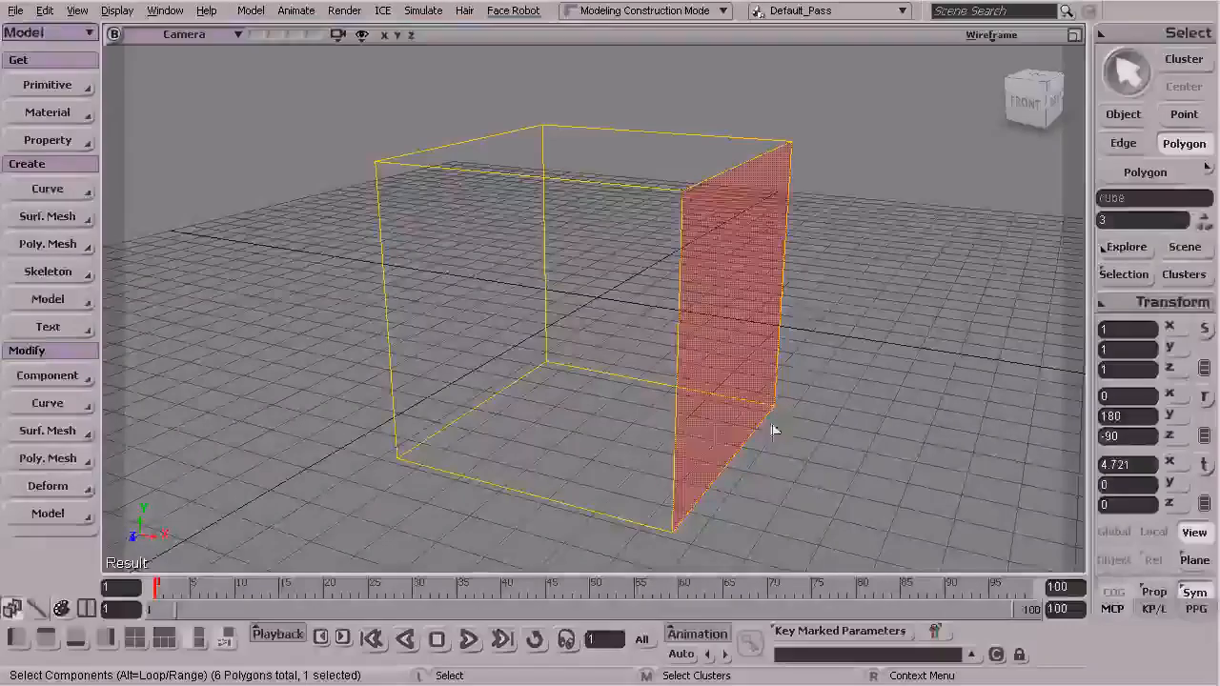
Step: Change the viewport display mode to Shaded and select the cube's front polygon
left_click(993, 34)
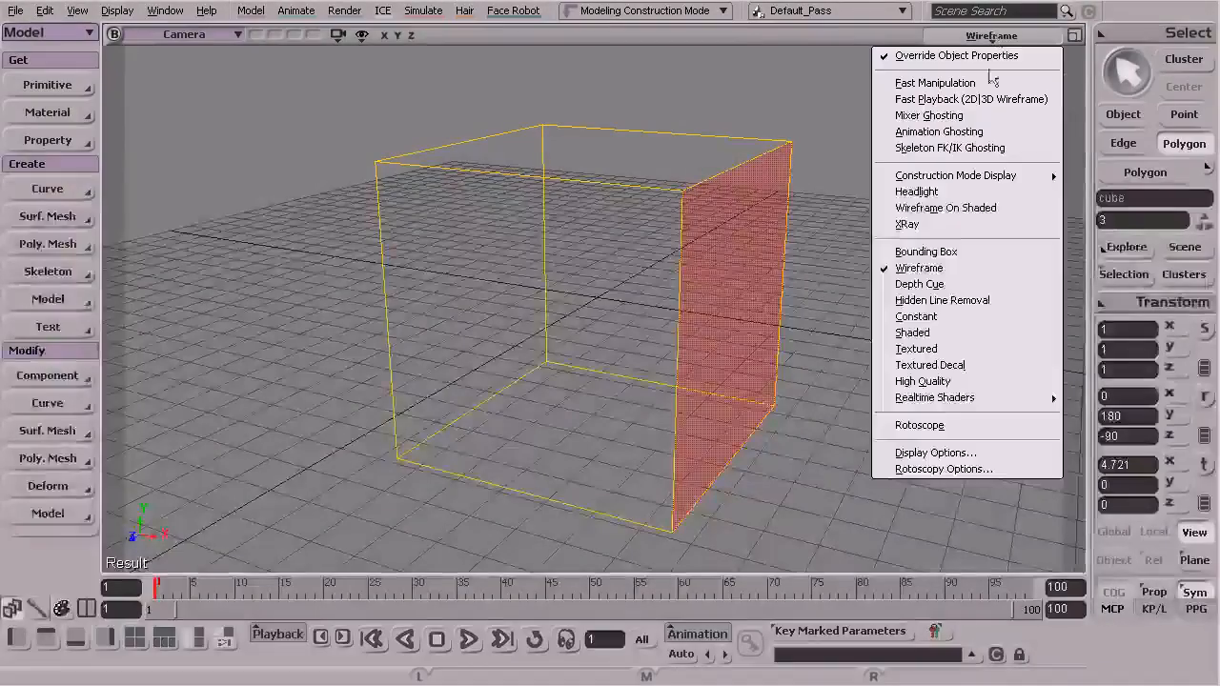
left_click(921, 332)
left_click_drag(726, 165, 299, 567)
left_click_drag(768, 139, 241, 556)
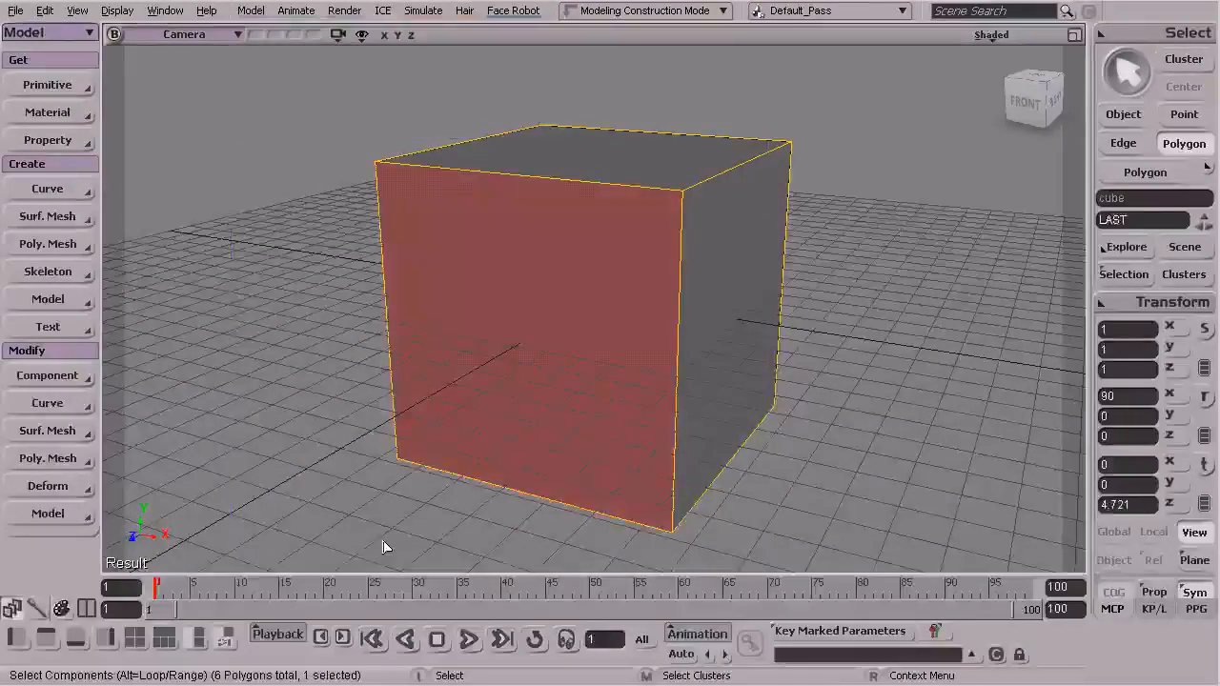
Step: Select the cube's front-left top point, then switch to edges and pick top edges one by one, ending with the front edge
left_click(1184, 115)
left_click_drag(404, 136, 346, 200)
left_click(1123, 143)
left_click(742, 163)
left_click(753, 136)
left_click(604, 185)
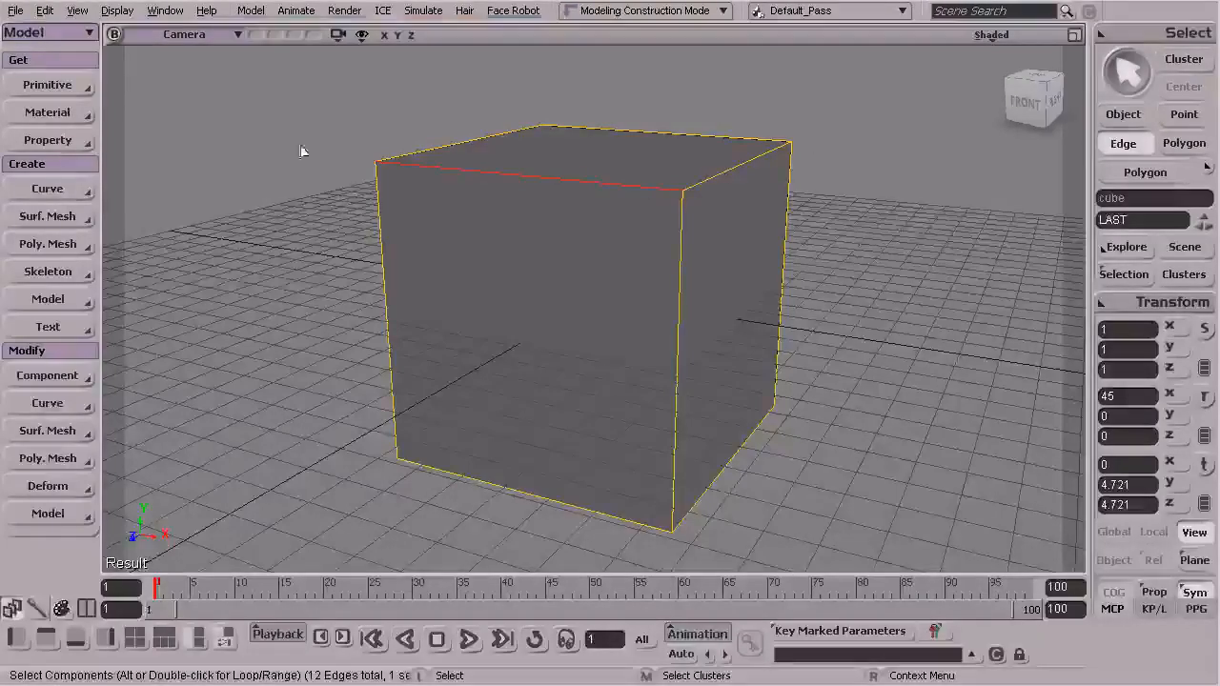
Step: Create a polygon mesh sphere with its default settings and close its properties
left_click(68, 84)
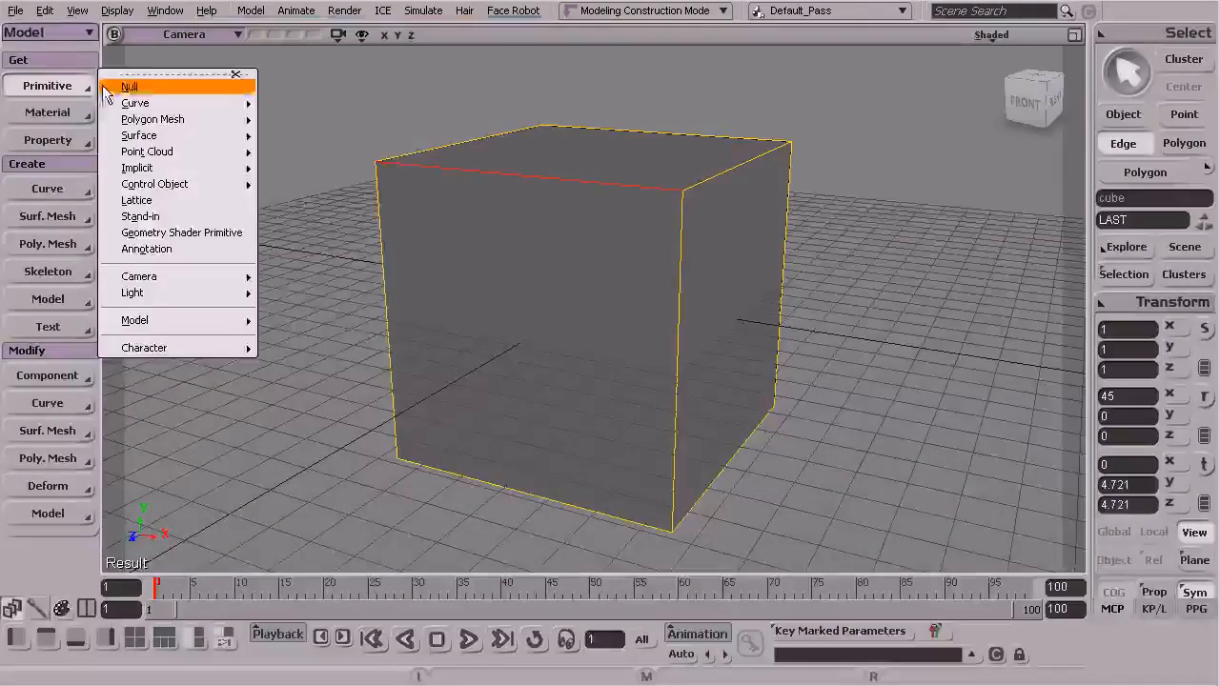
mouse_move(191, 119)
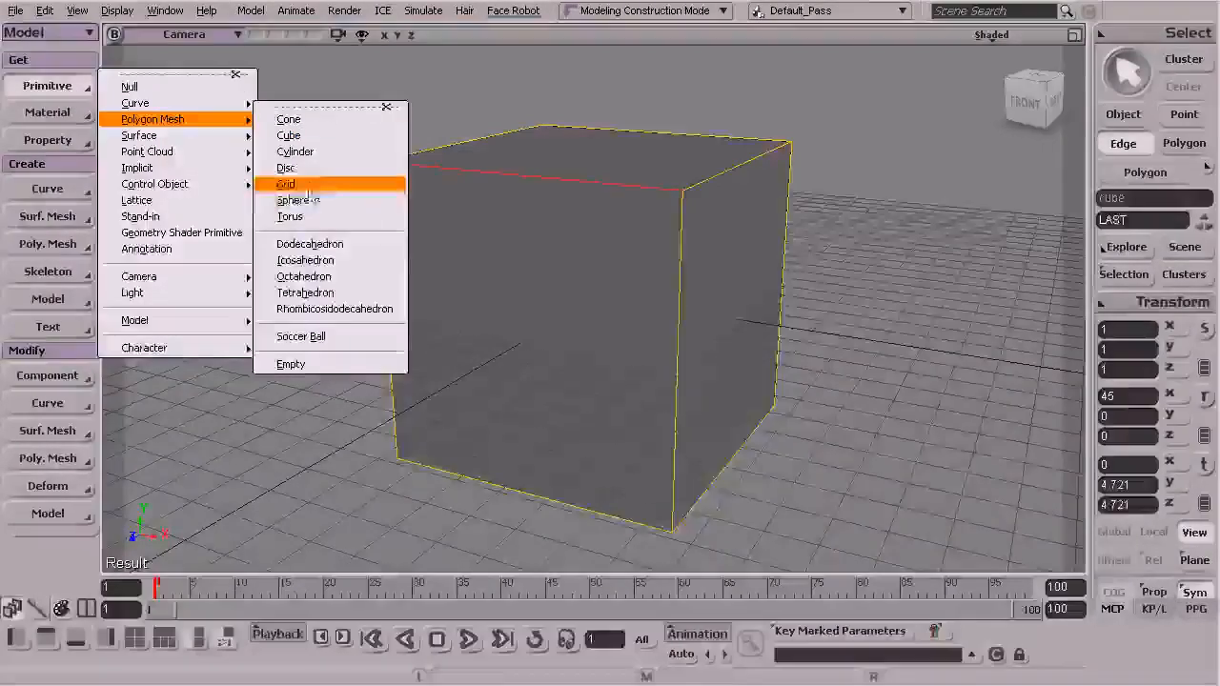
left_click(293, 201)
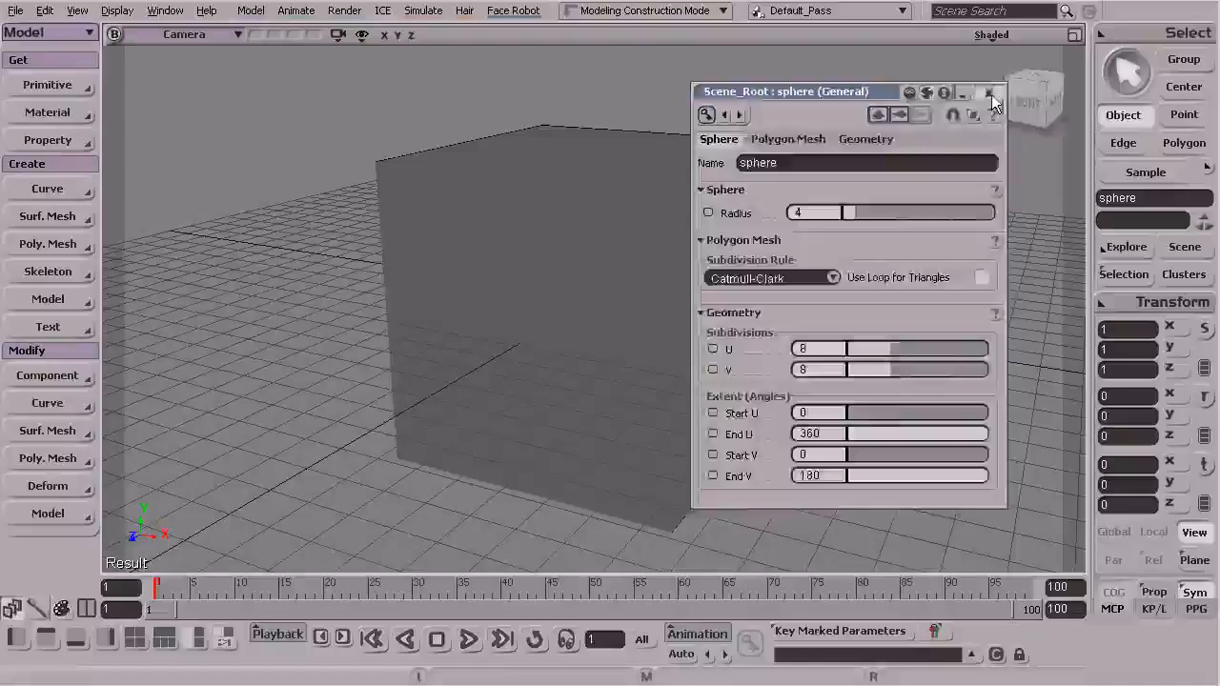
left_click(990, 92)
Step: Move the cube about -10.7 units along X, away from the sphere
left_click(707, 305)
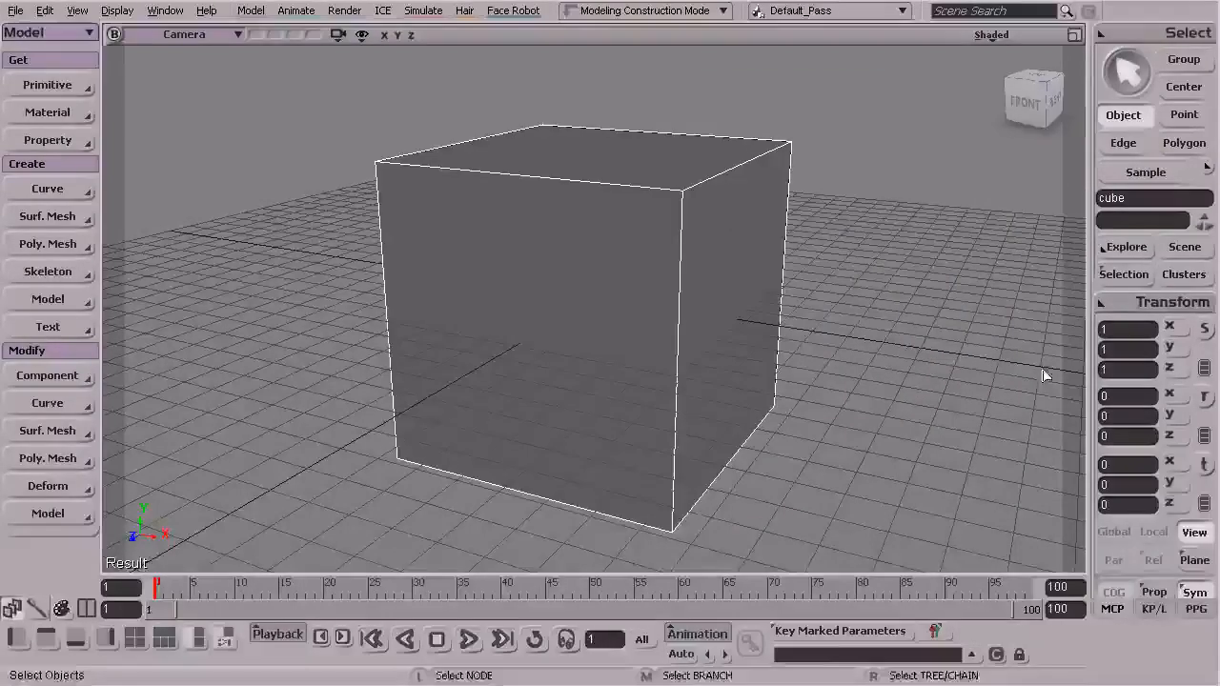
key("v")
left_click_drag(691, 312, 422, 275)
Step: Switch the polygon sphere through polygon, edge and point selection, and select points on its upper right side
left_click(643, 267)
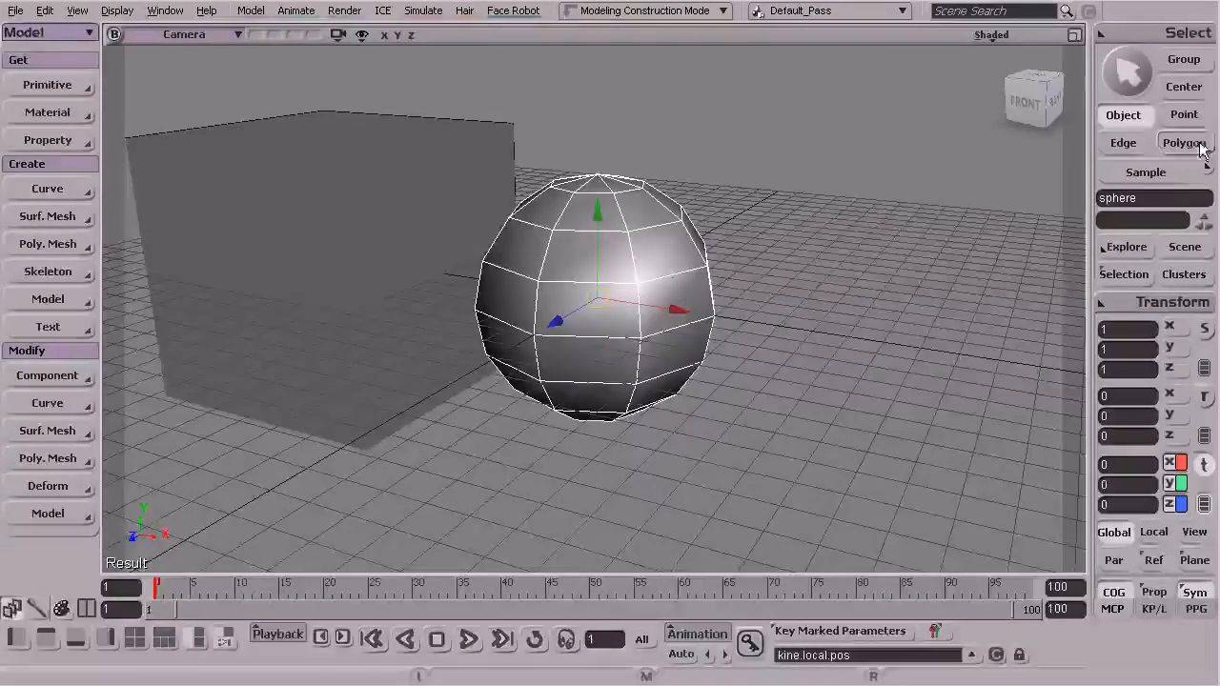
left_click(1194, 147)
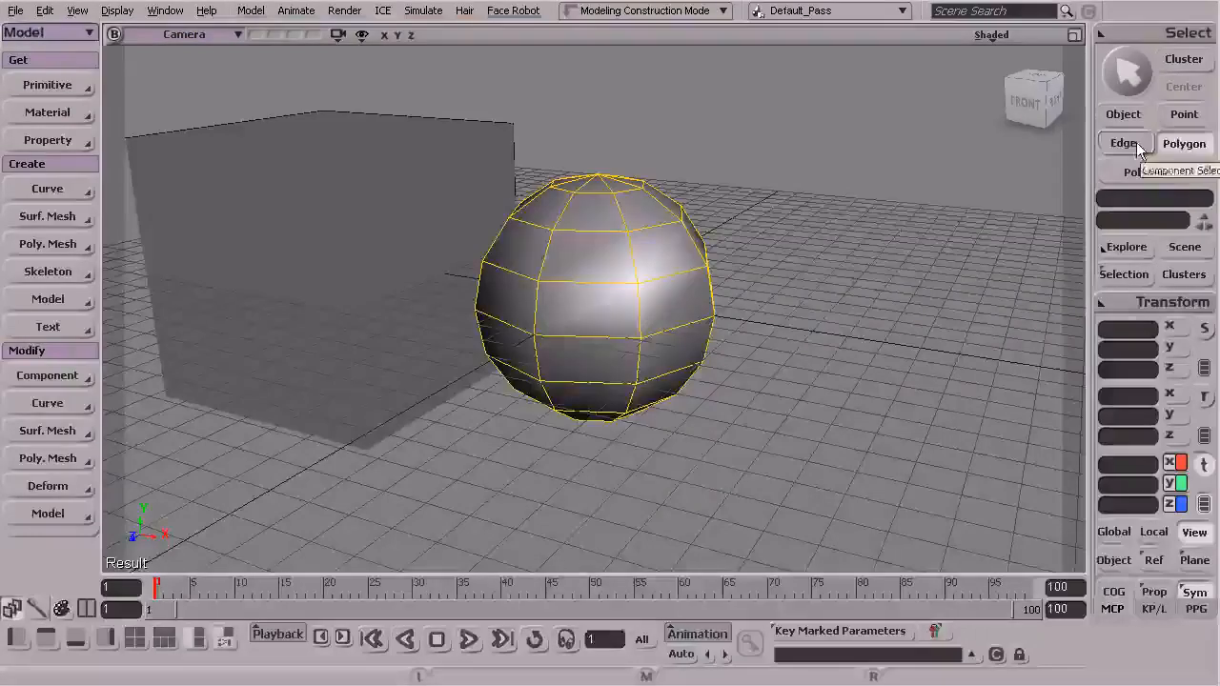
left_click(1140, 142)
left_click(1184, 145)
left_click(1184, 117)
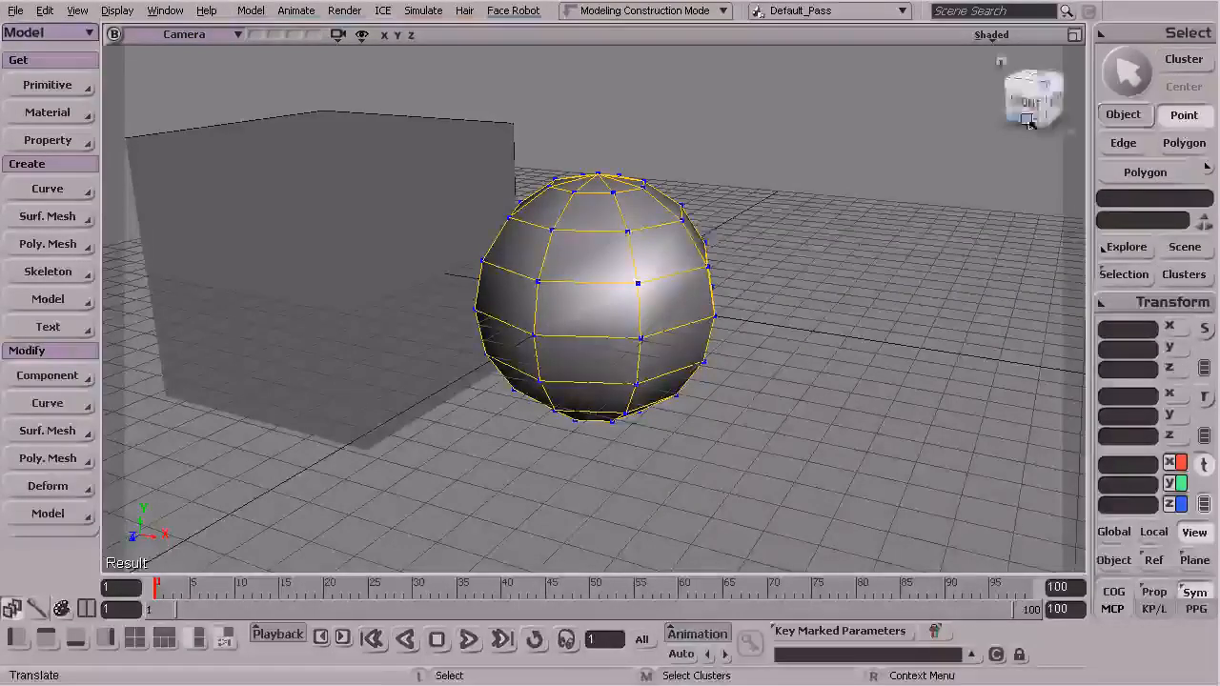
left_click(630, 234)
left_click_drag(682, 158, 798, 223)
left_click_drag(665, 191, 723, 252)
Step: Return to object selection and delete both the polygon sphere and the cube
key("space")
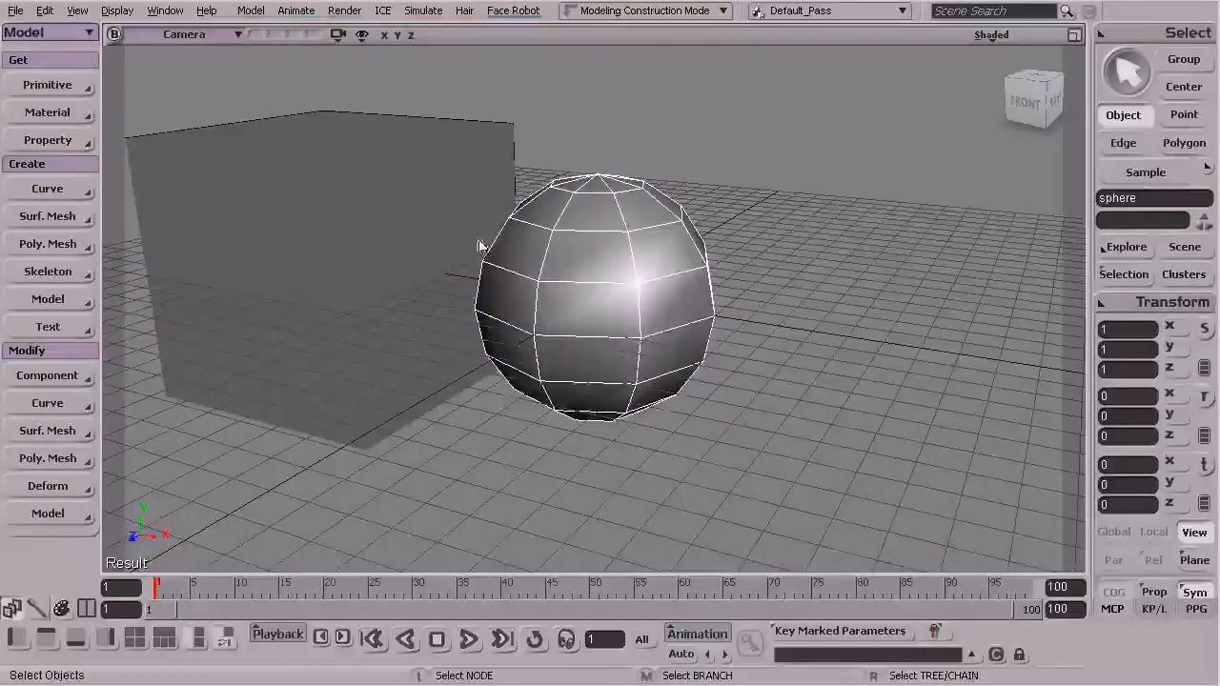
key("Delete")
left_click(406, 262)
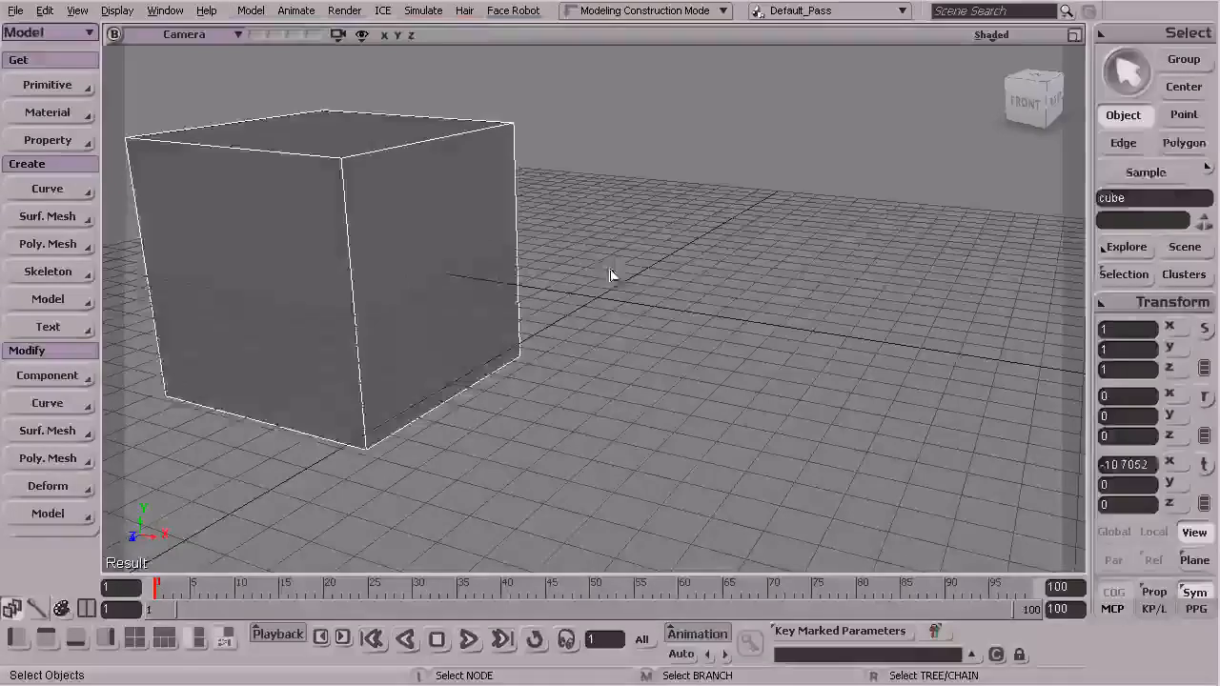
key("Delete")
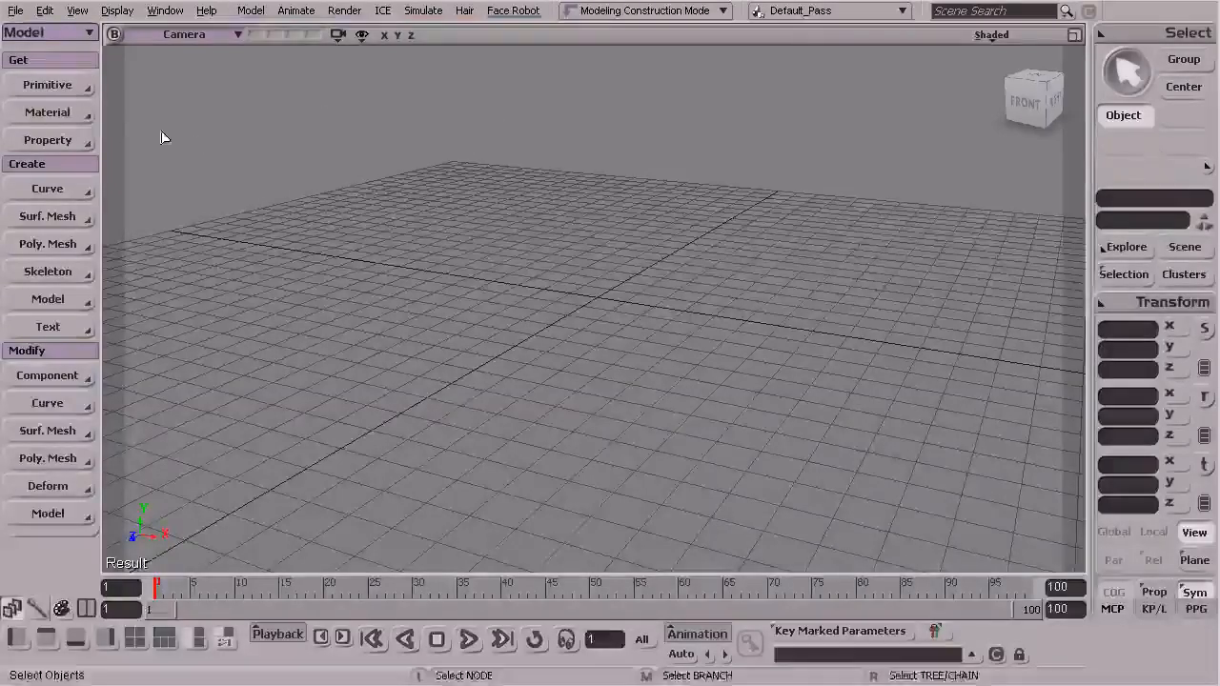
Step: Create a surface sphere and set its radius to 4.726
left_click(45, 84)
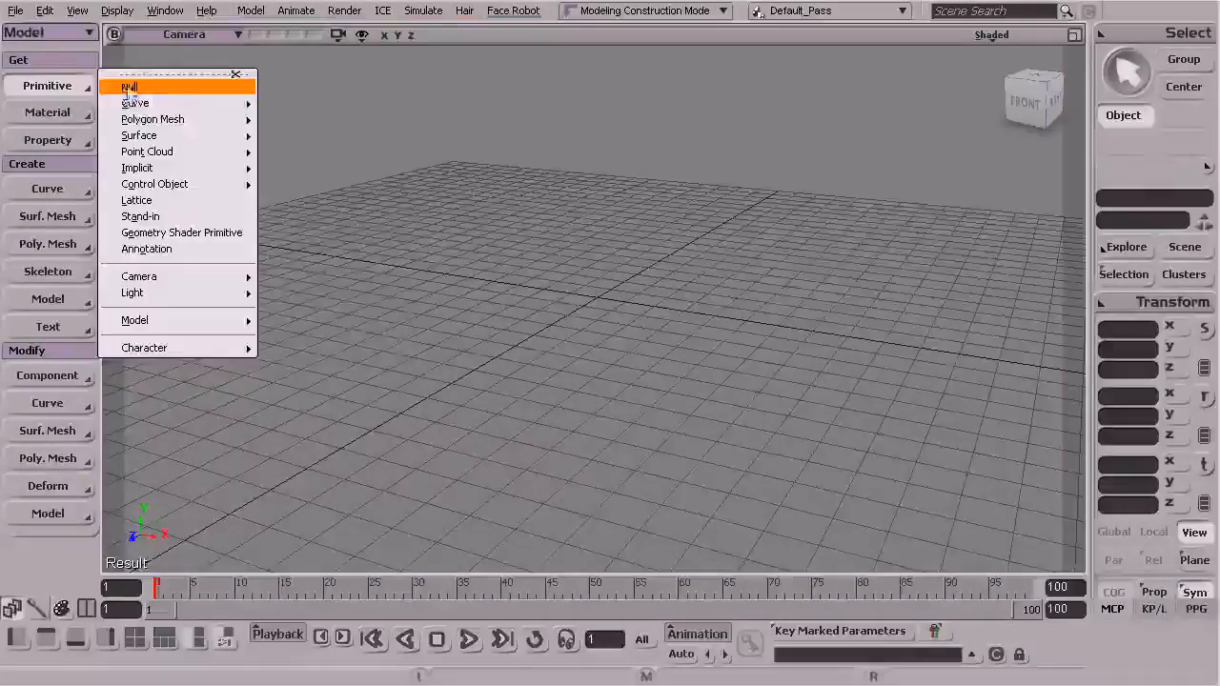
mouse_move(169, 116)
mouse_move(131, 140)
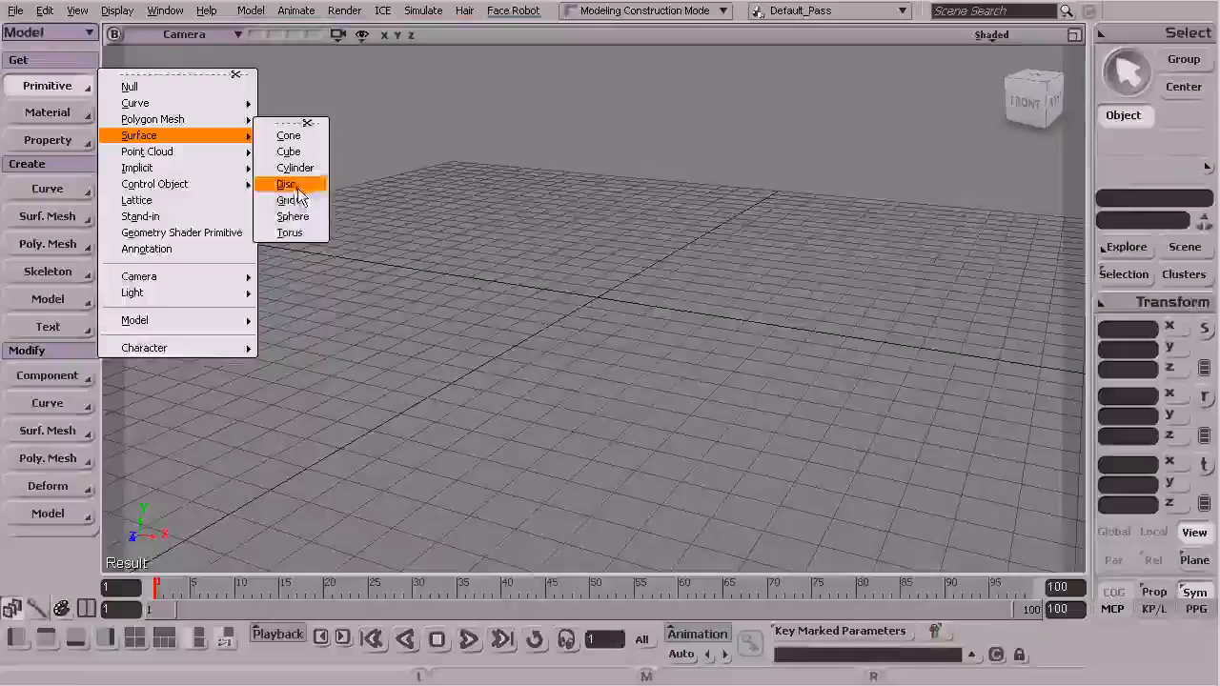
left_click(290, 217)
double_click(811, 212)
type("2.84")
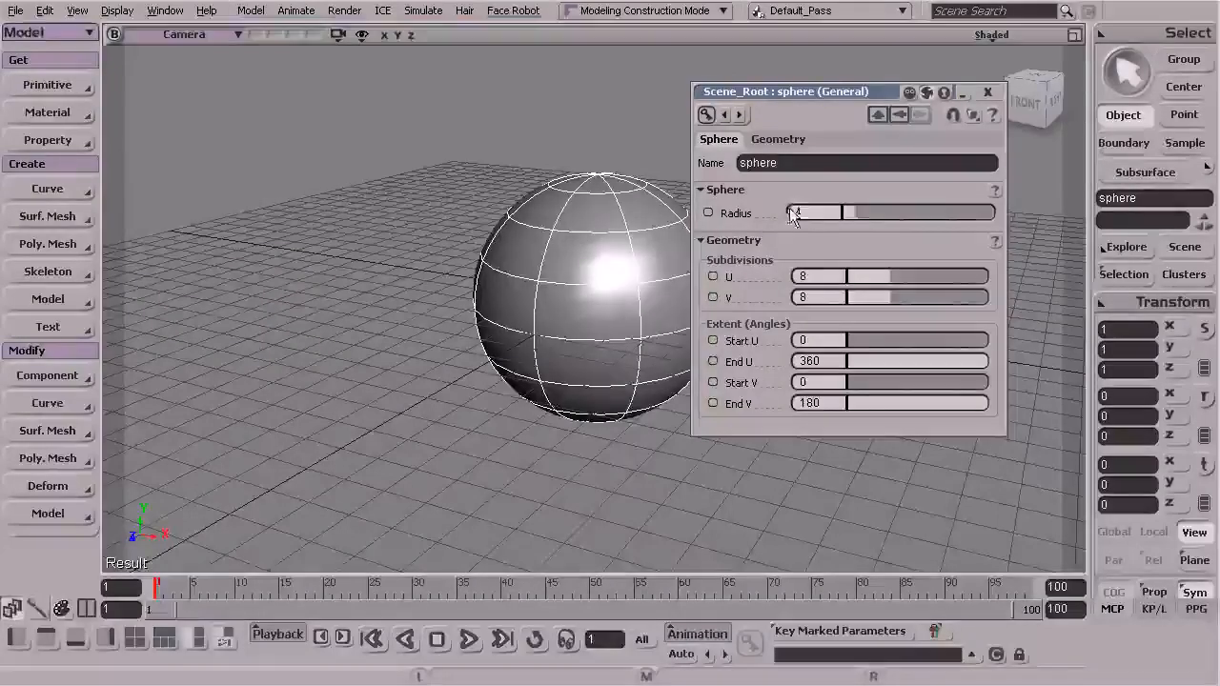
key("Return")
left_click_drag(852, 211, 857, 212)
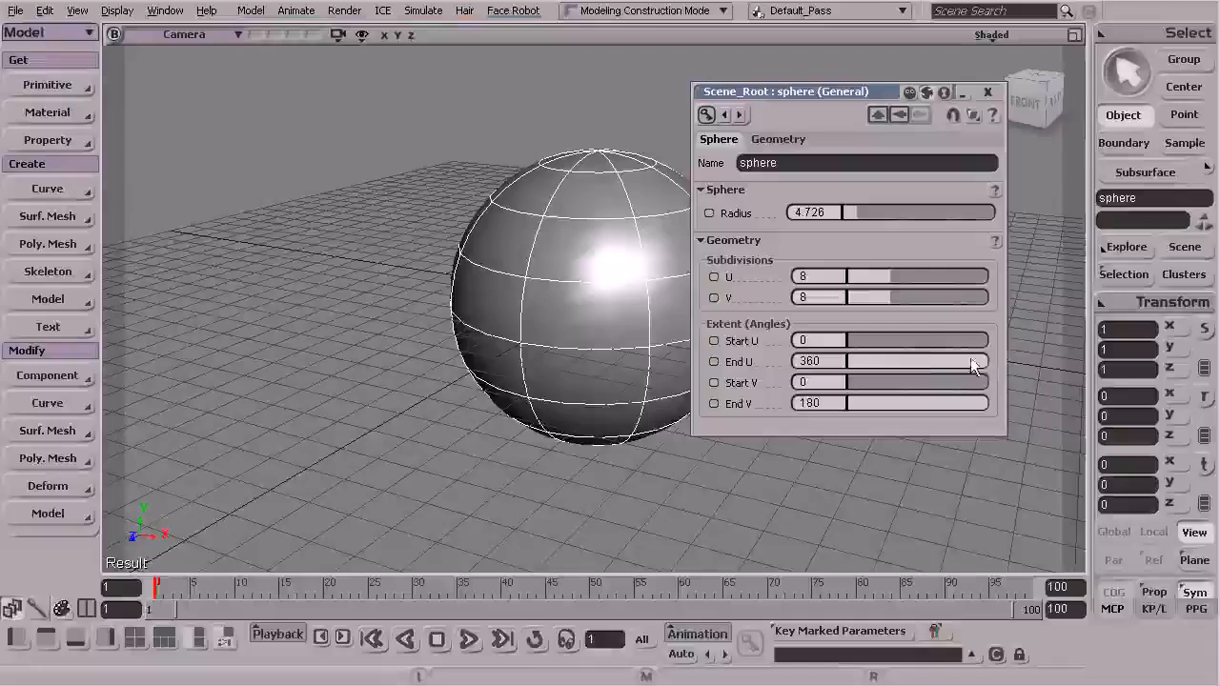
Step: Try reducing the sphere's End U angle to 2.449, then restore End U to 360 and End V to 180
key("s")
left_click_drag(511, 226, 490, 274)
middle_click_drag(491, 274, 460, 253)
right_click_drag(461, 275, 501, 278)
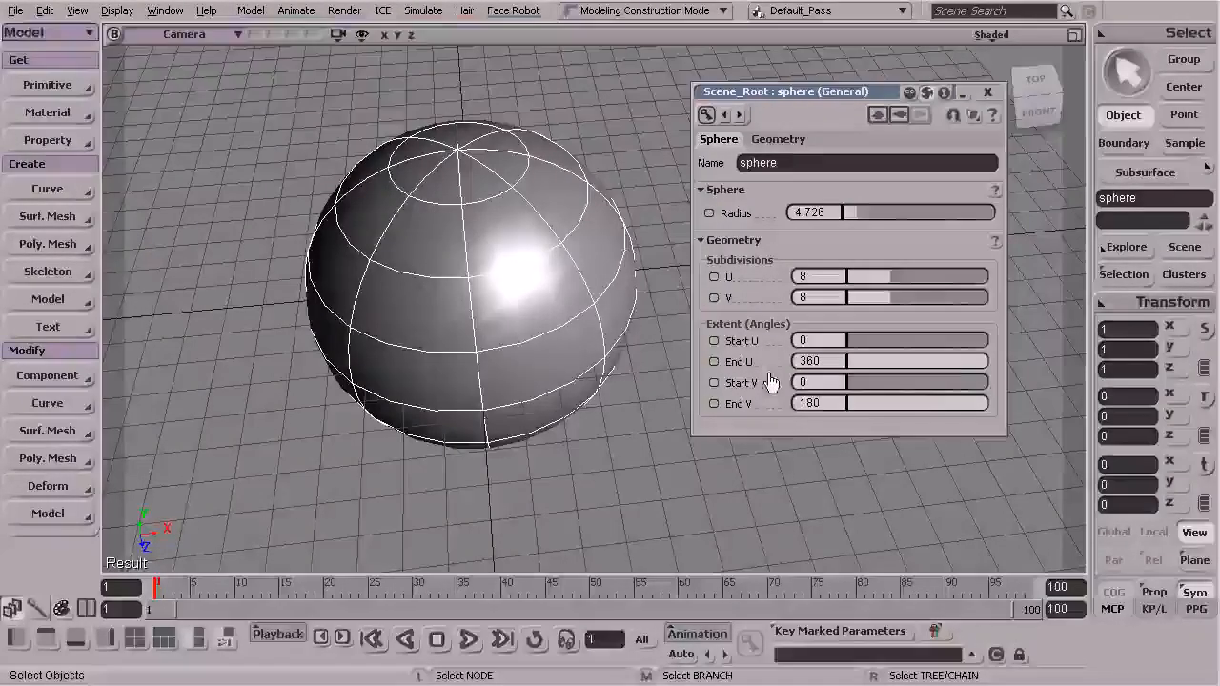
left_click_drag(967, 362, 850, 367)
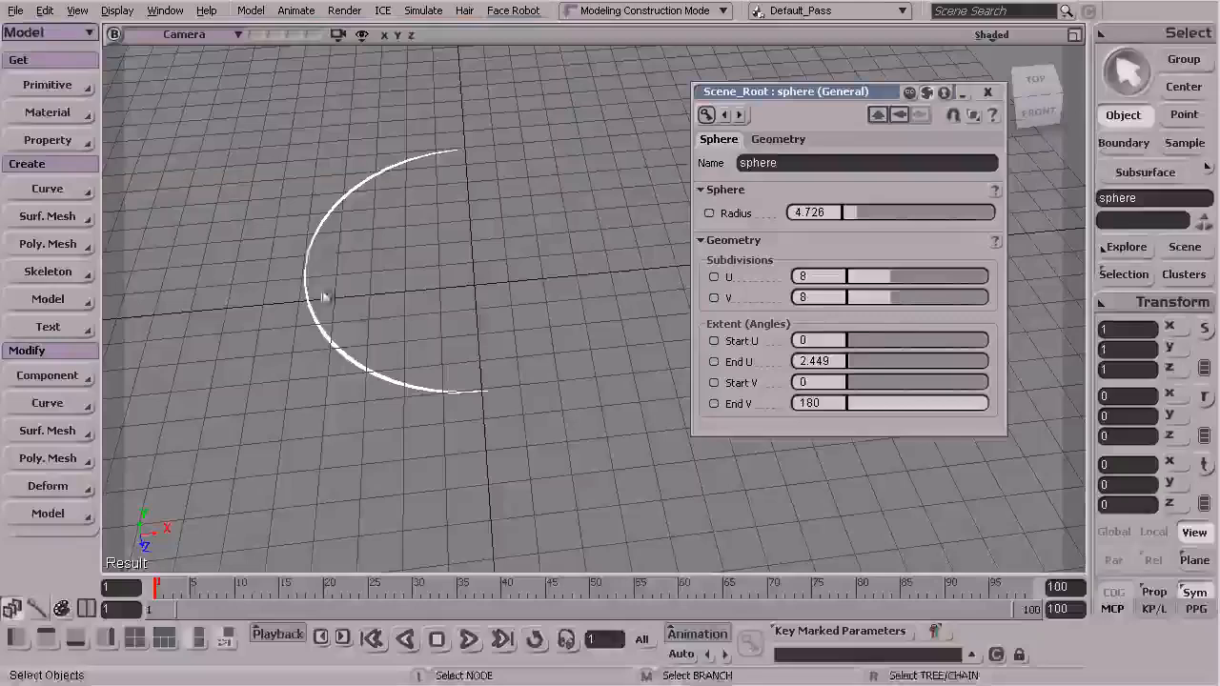
left_click_drag(856, 364, 914, 401)
left_click_drag(925, 370, 988, 360)
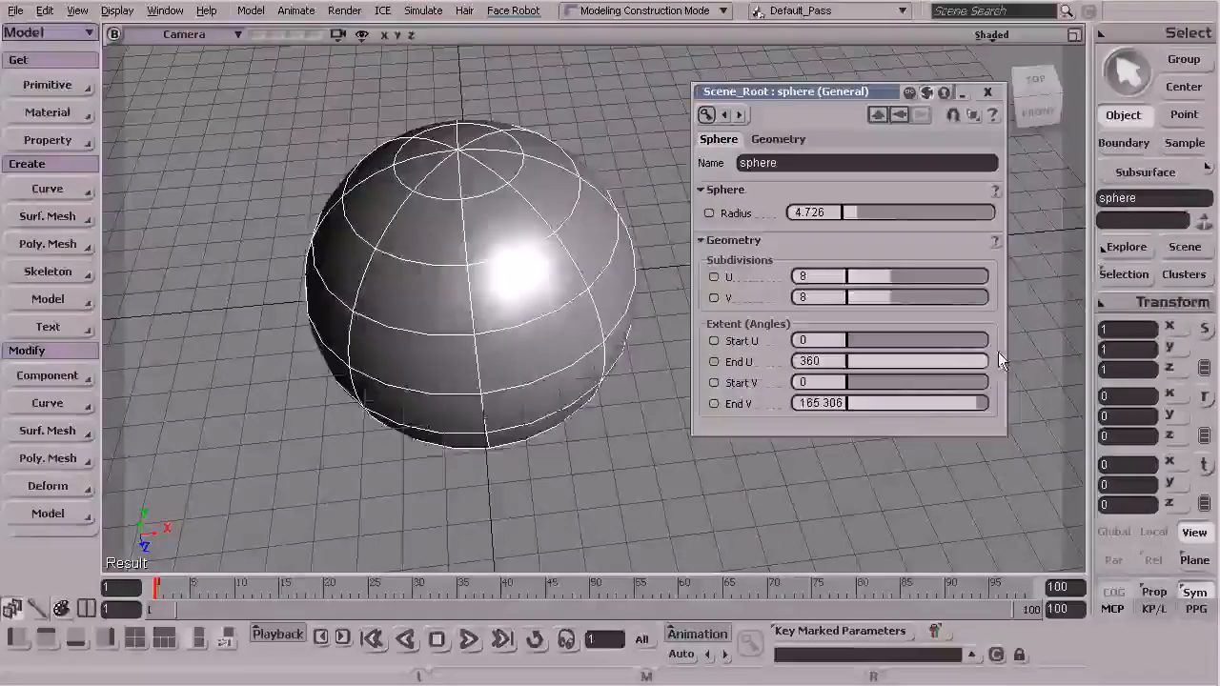
left_click_drag(980, 403, 994, 404)
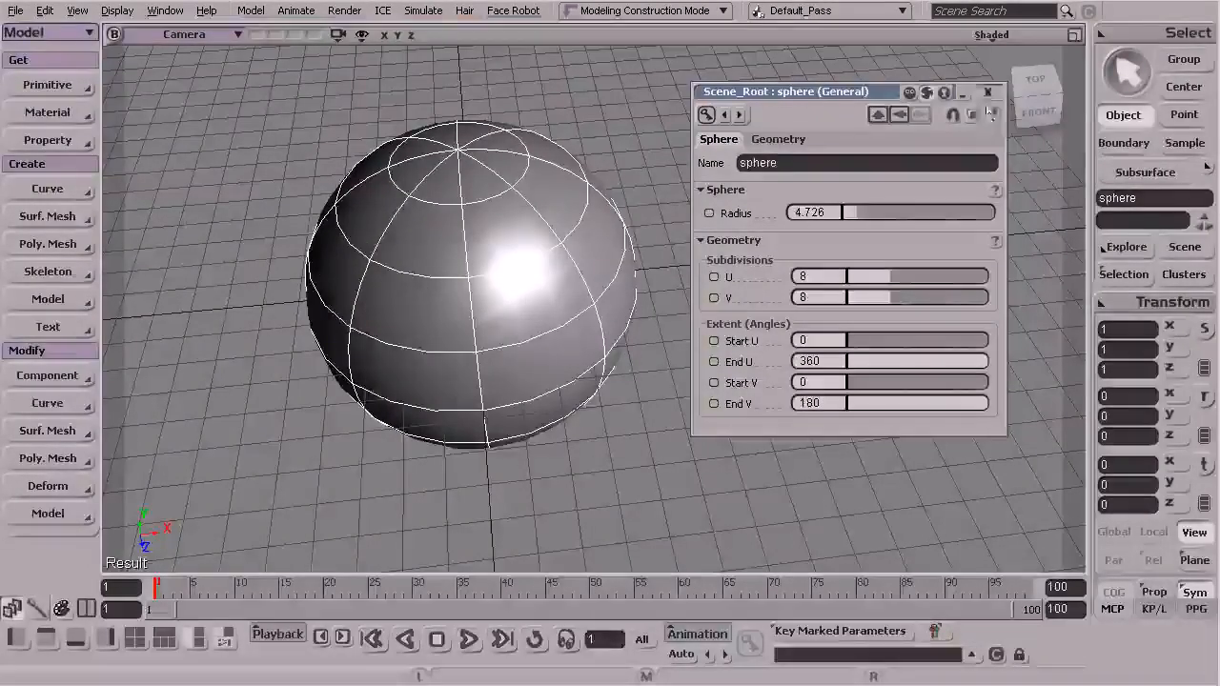
Step: Close the sphere's properties and examine the surface sphere up close from a slightly raised front angle
left_click(987, 92)
key("s")
left_click_drag(734, 277, 711, 199)
middle_click_drag(711, 211, 771, 240)
right_click_drag(771, 240, 860, 267)
middle_click_drag(869, 262, 852, 258)
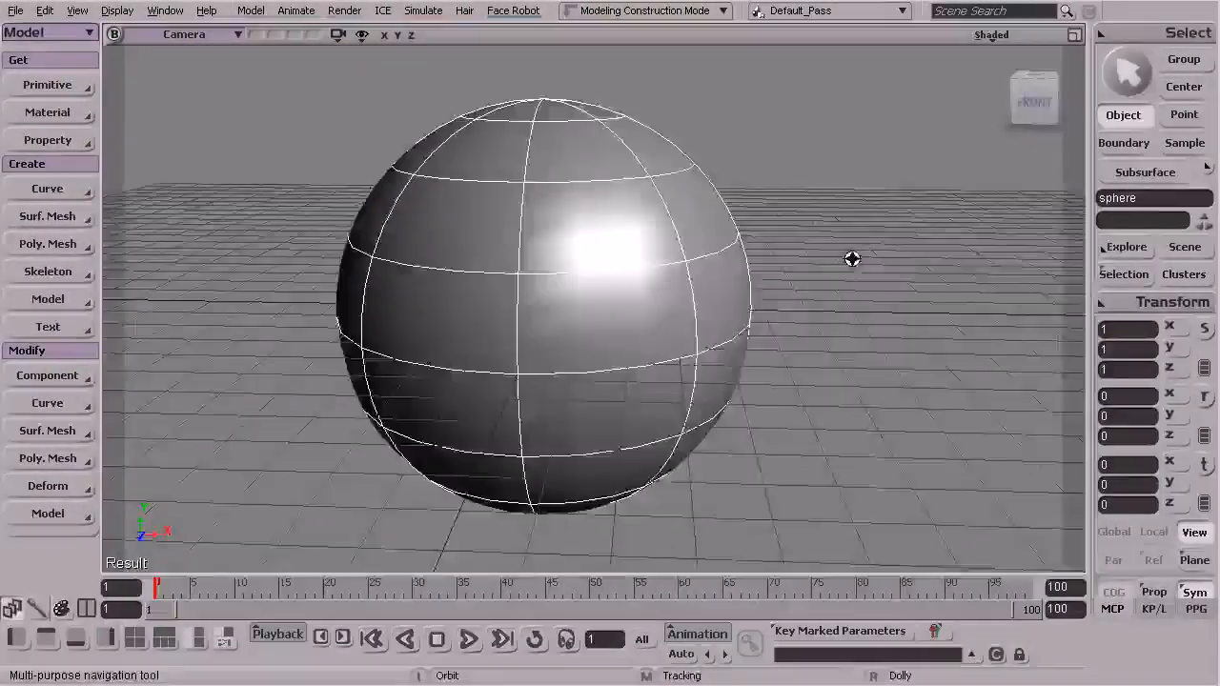
left_click_drag(852, 257, 826, 265)
key("space")
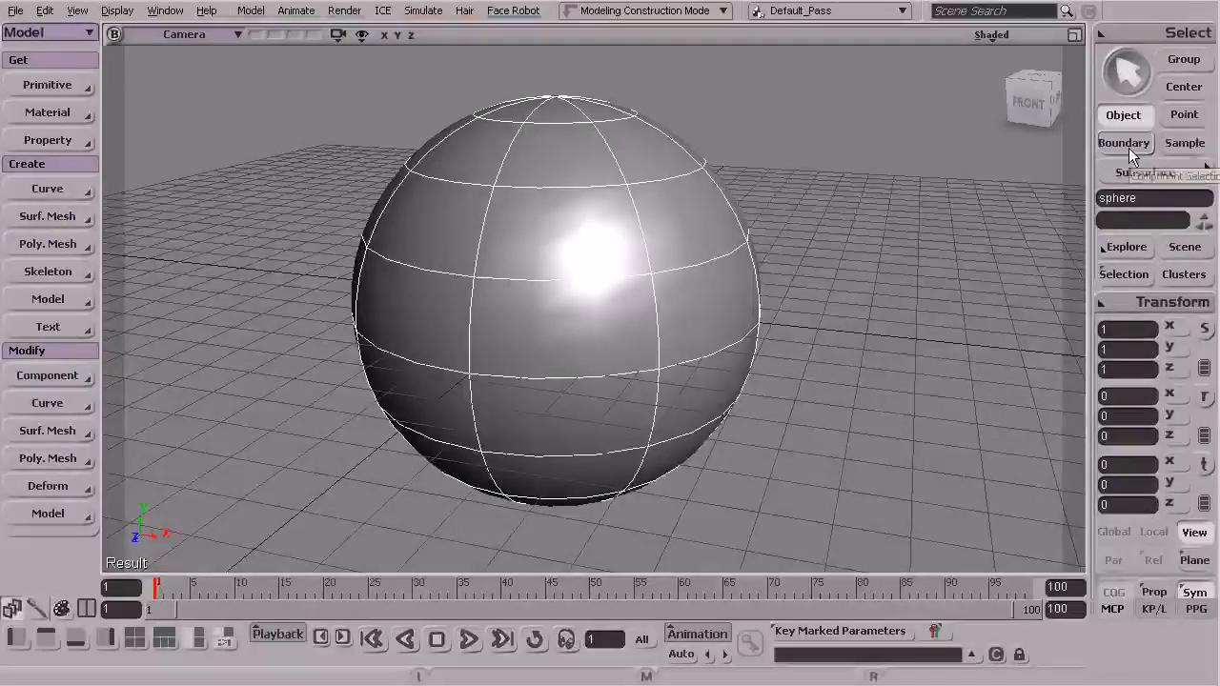
Step: Display the surface sphere's control points and select the one beside its upper side at U,V position (4,6)
left_click(1185, 115)
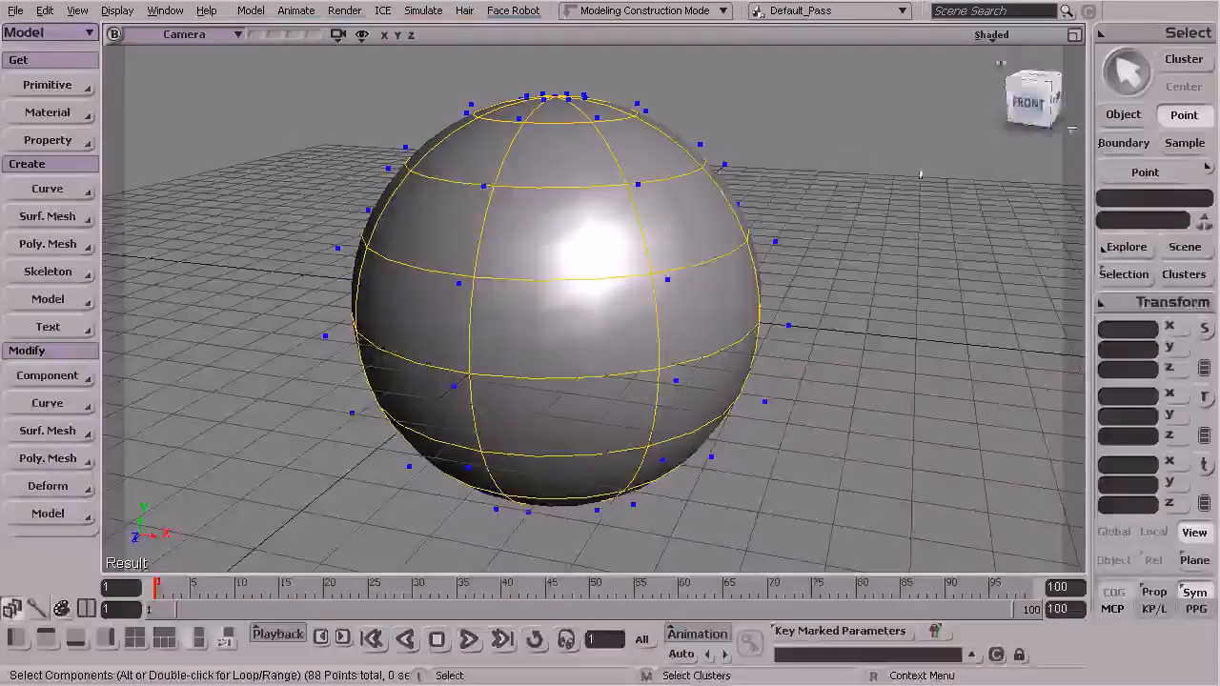
left_click(724, 165)
left_click_drag(819, 222, 766, 327)
Step: Examine the control points surrounding the sphere from above and from several sides
key("s")
key("s")
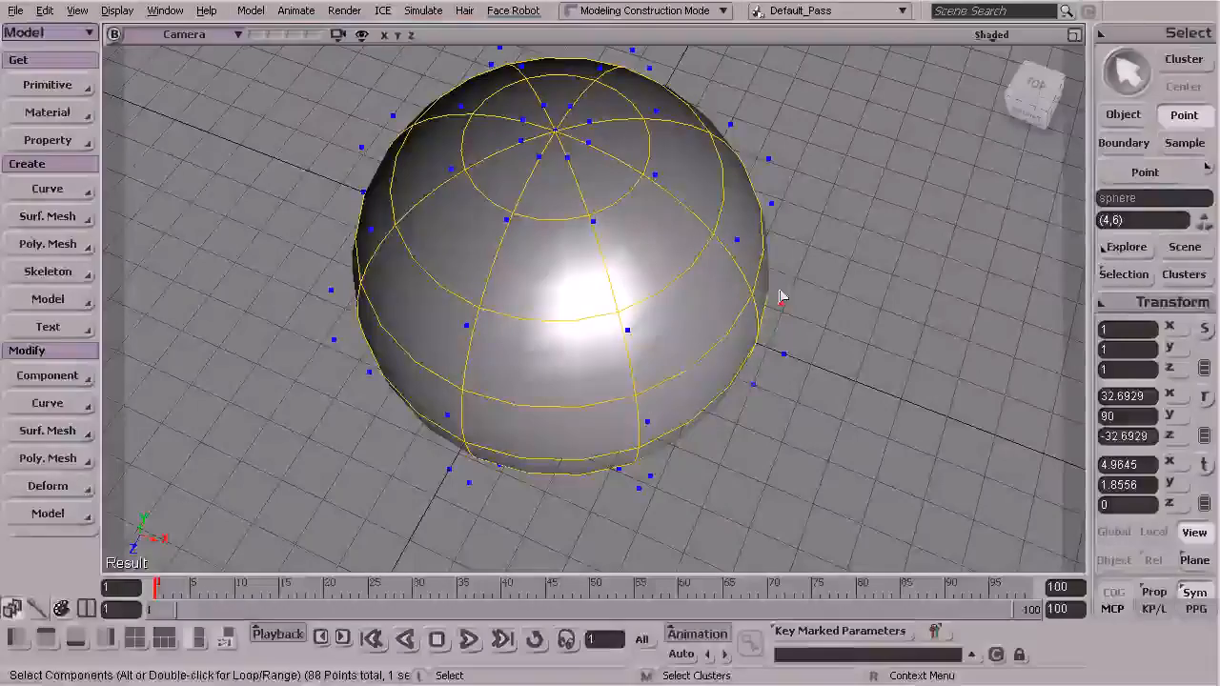
key("s")
right_click_drag(815, 226, 803, 283)
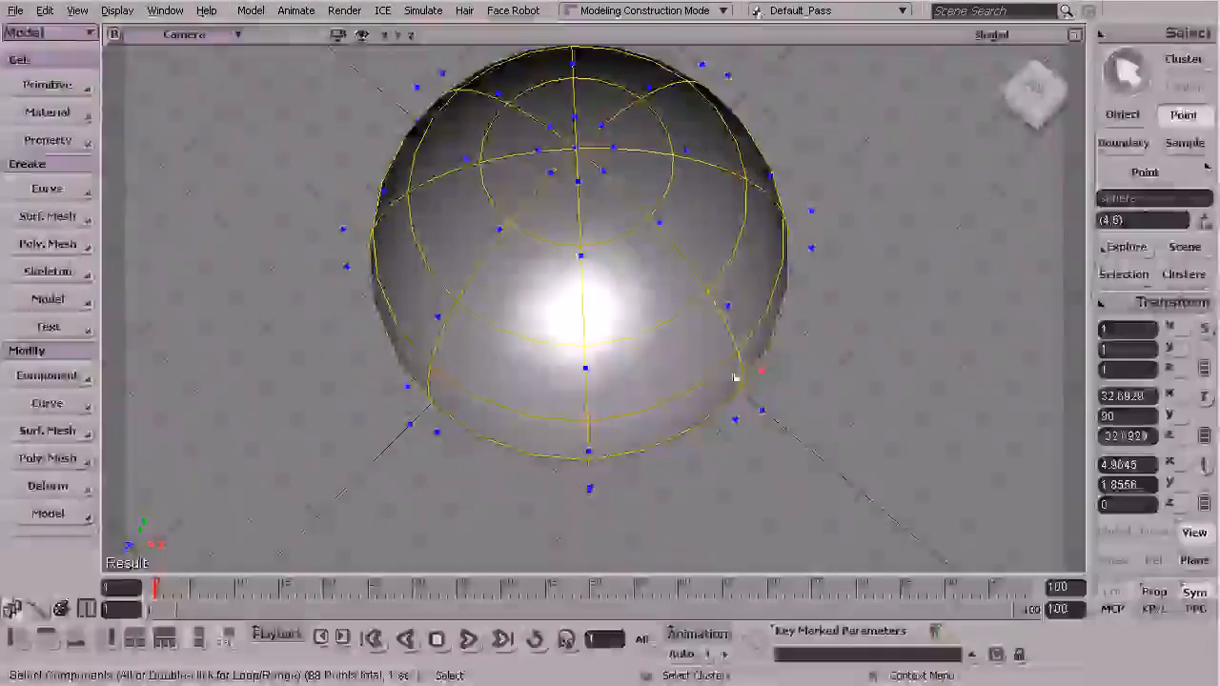
key("s")
left_click_drag(774, 380, 822, 298)
key("s")
left_click_drag(805, 401, 483, 365)
key("s")
left_click_drag(649, 420, 915, 330)
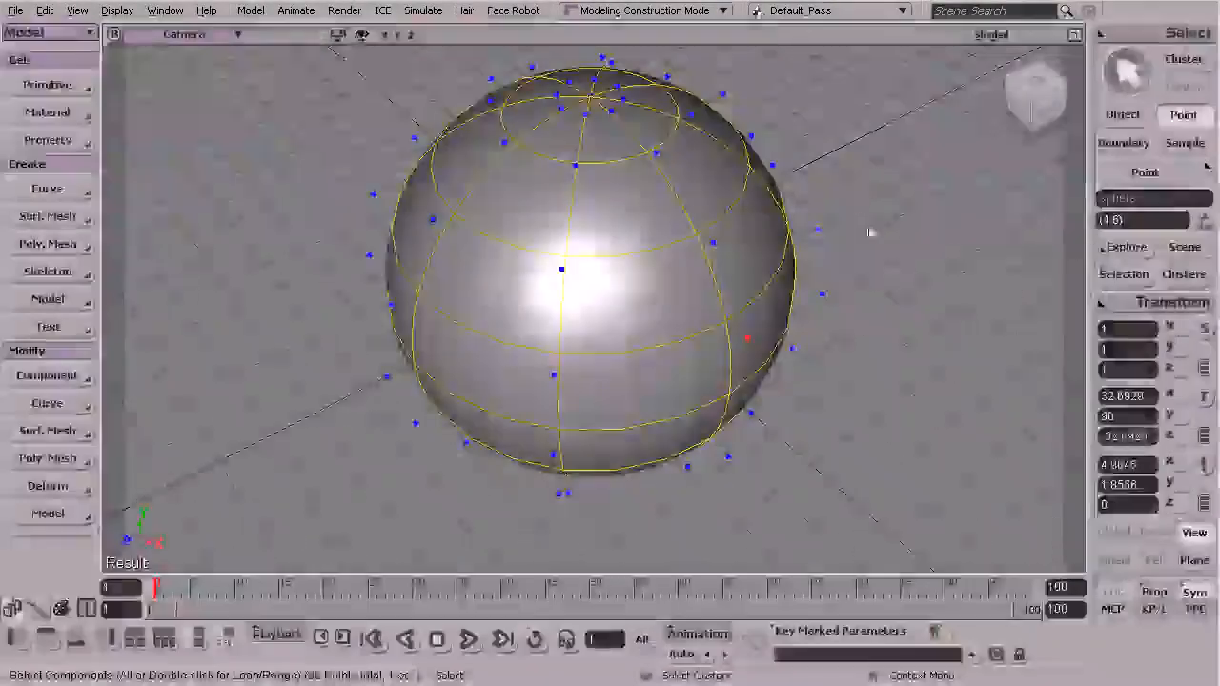
Step: Select the control point at (5,6), try transforming it, and undo the change
left_click(817, 229)
left_click(1204, 467)
left_click_drag(819, 230, 784, 250)
left_click_drag(995, 196, 1043, 181)
key("x")
key("ctrl+z")
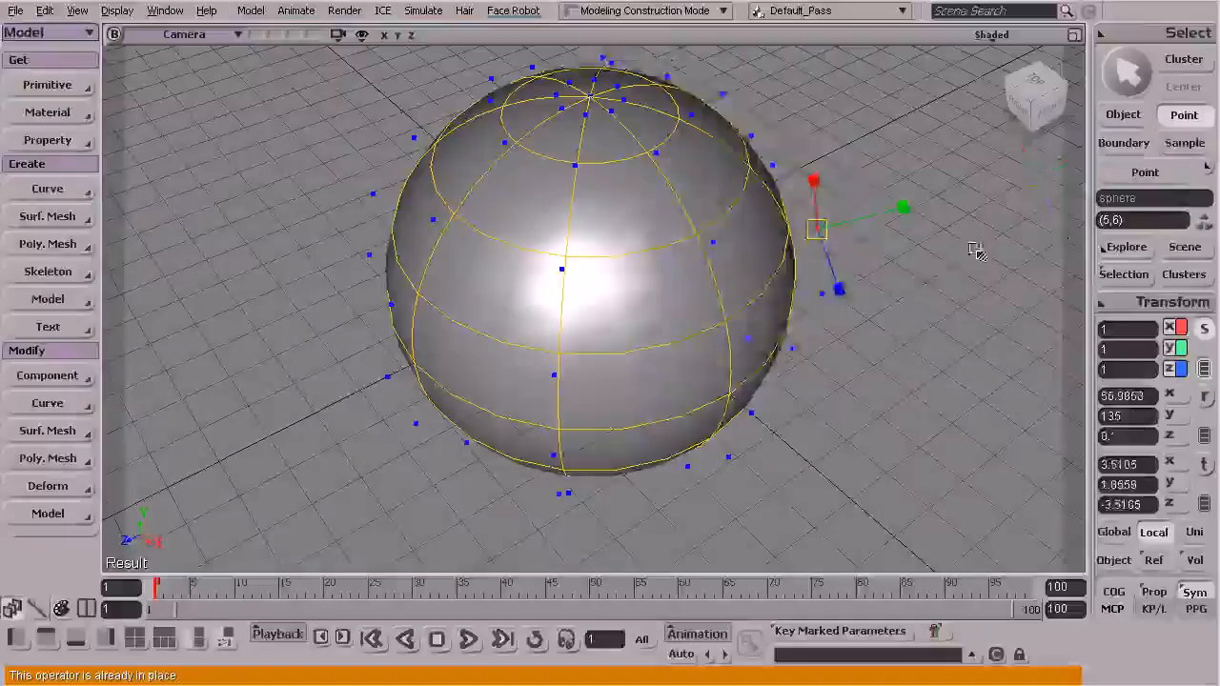
Step: Check the sphere in boundary selection from a lower side view, and return to object selection
key("s")
right_click_drag(885, 406, 899, 308)
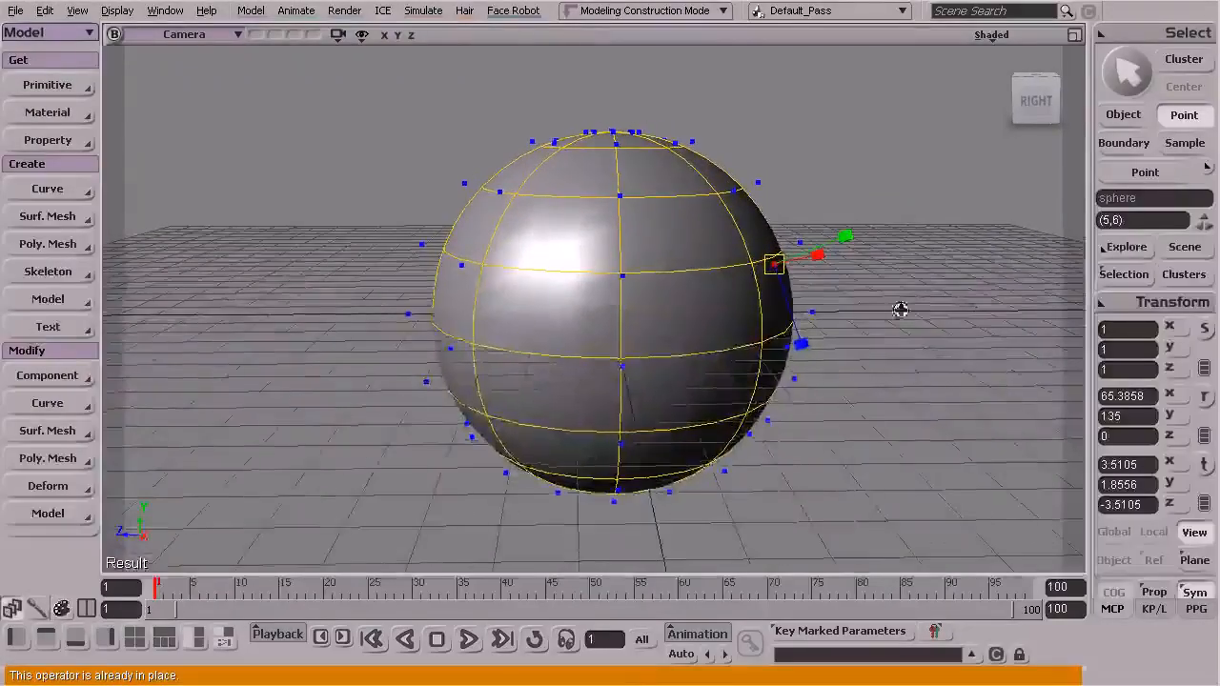
left_click(1120, 142)
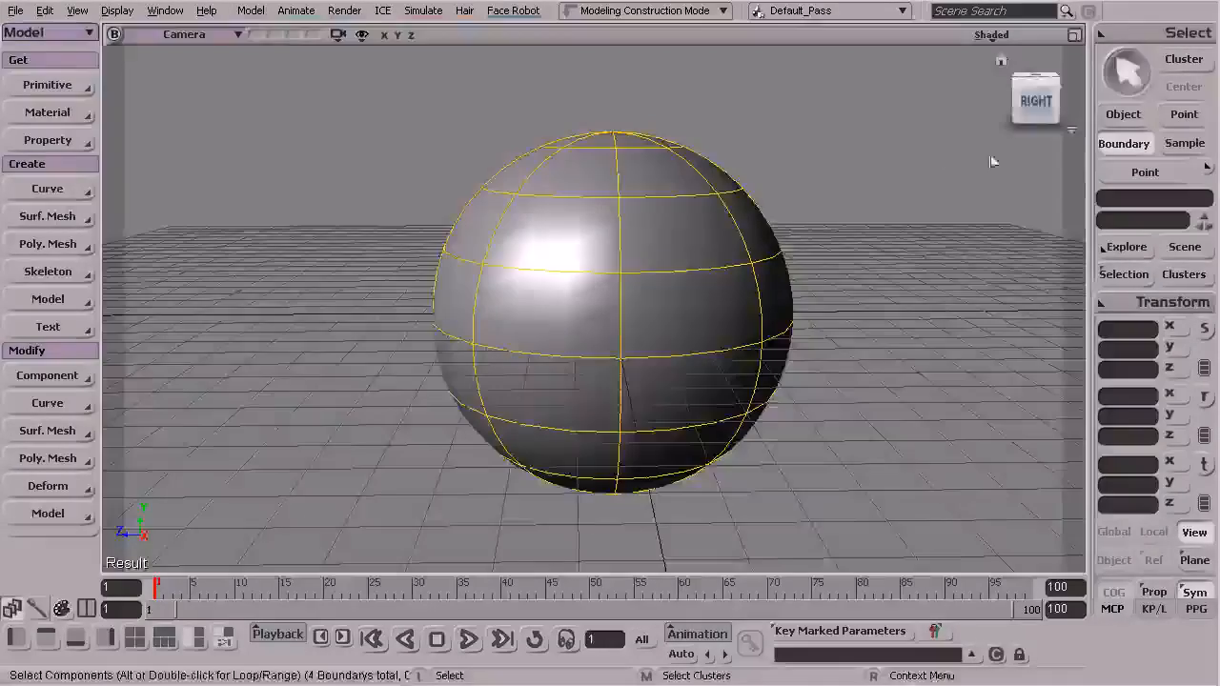
key("s")
left_click_drag(904, 199, 893, 229)
mouse_move(893, 228)
right_mouse_down()
mouse_move(970, 229)
mouse_move(891, 213)
right_mouse_up()
left_click(1121, 118)
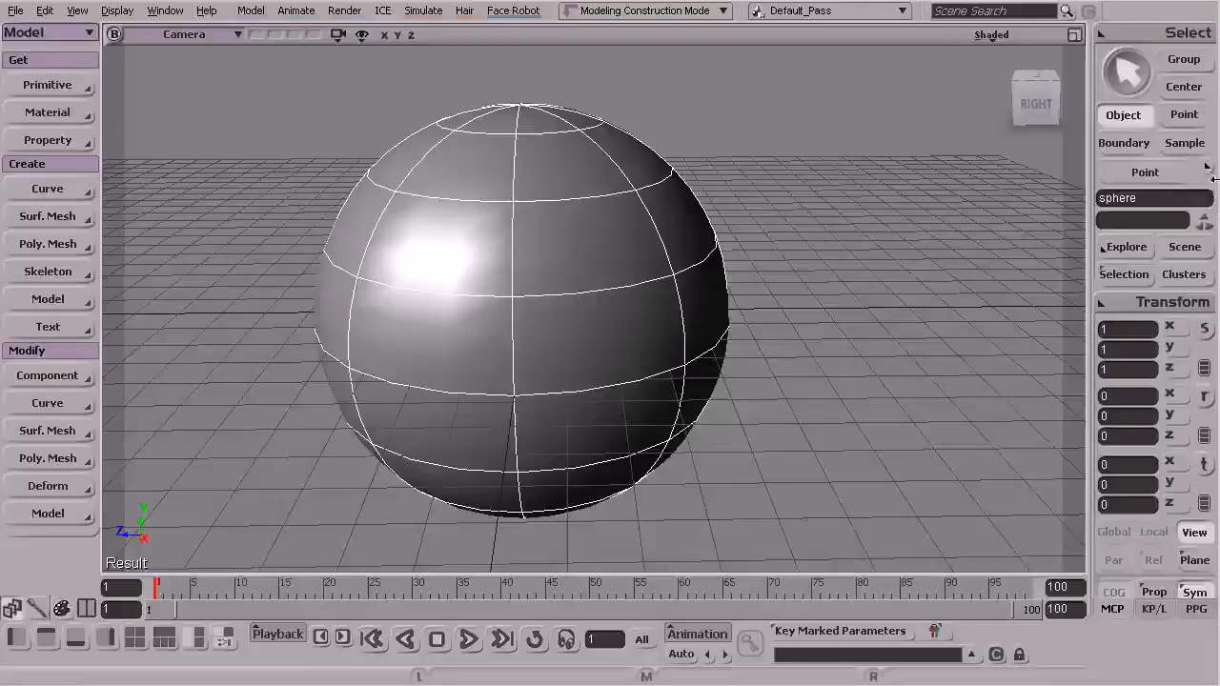
Step: Set the selection filter to U Isoline and pick vertical isolines on the sphere at 0.712 and 0.665
left_click(1139, 173)
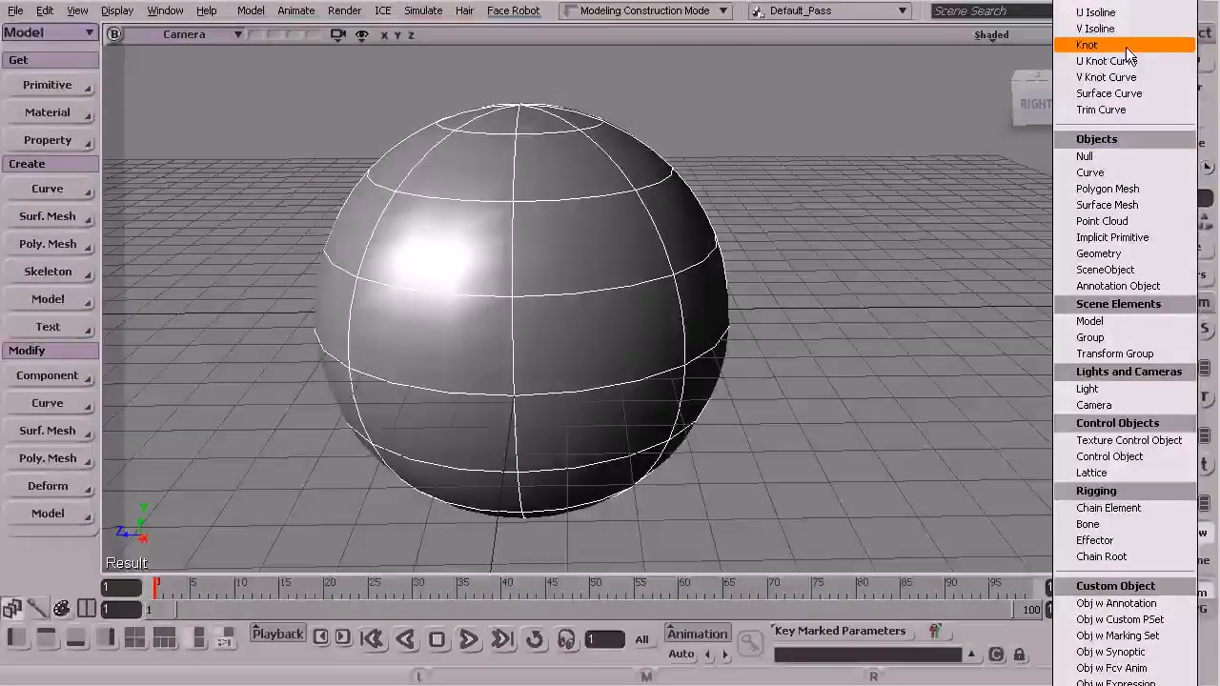
left_click(1111, 15)
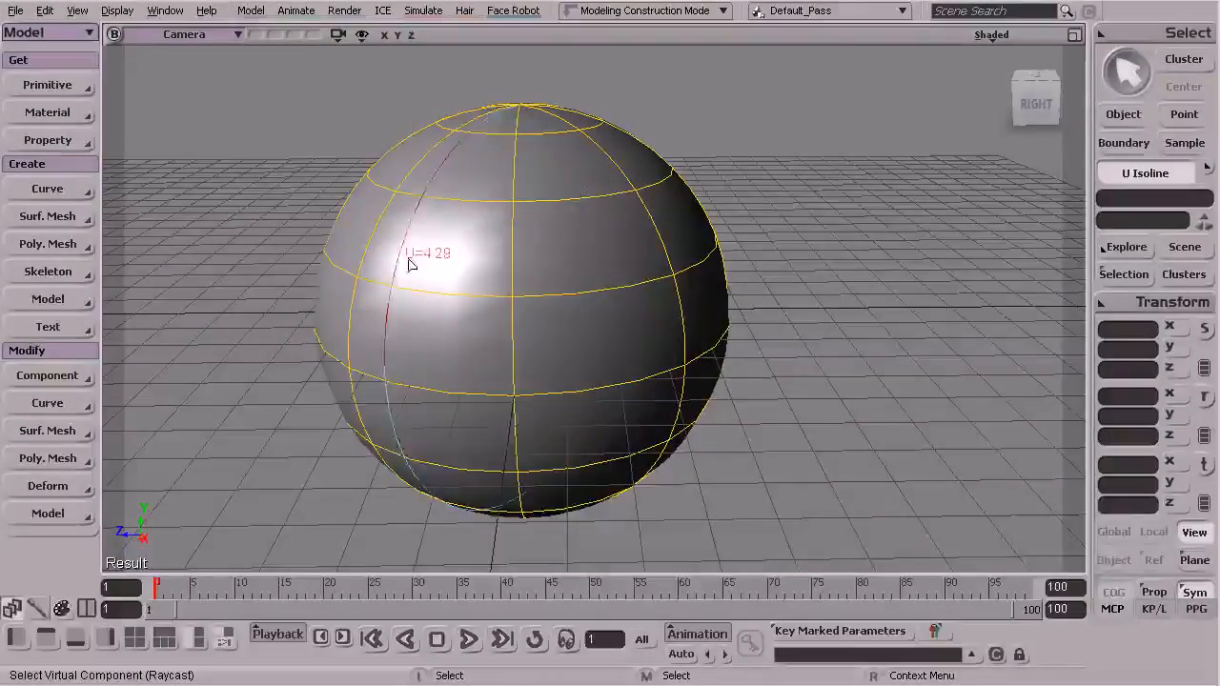
left_click(631, 277)
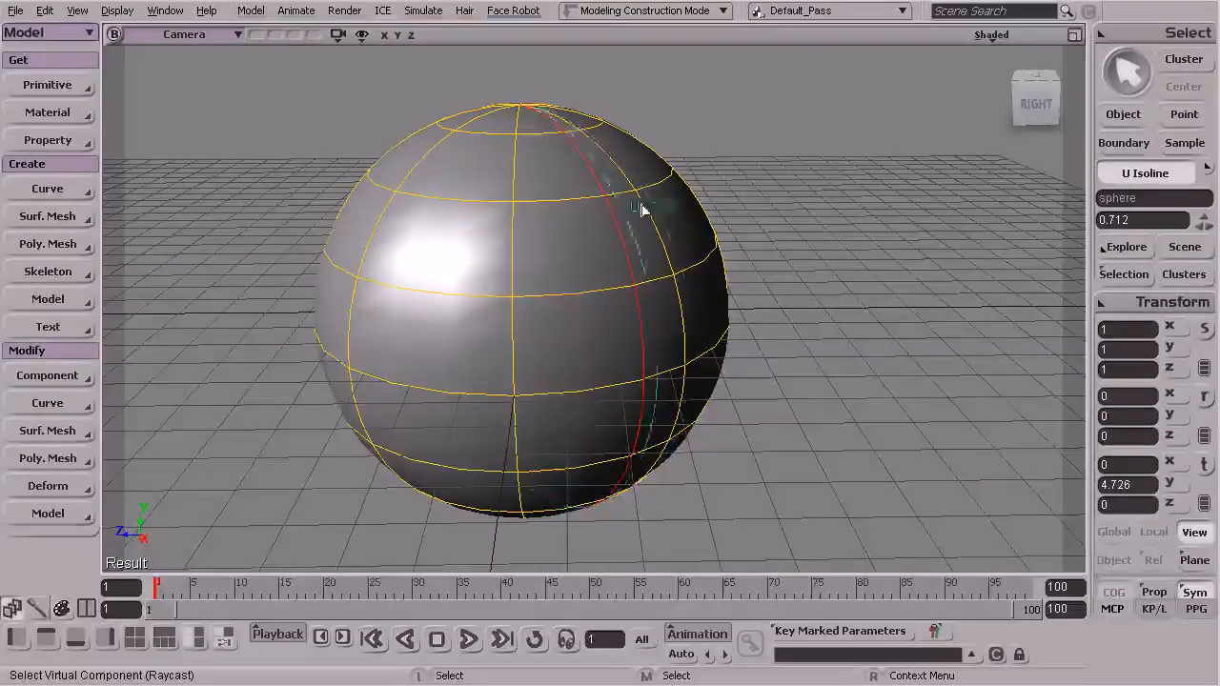
left_click(572, 248)
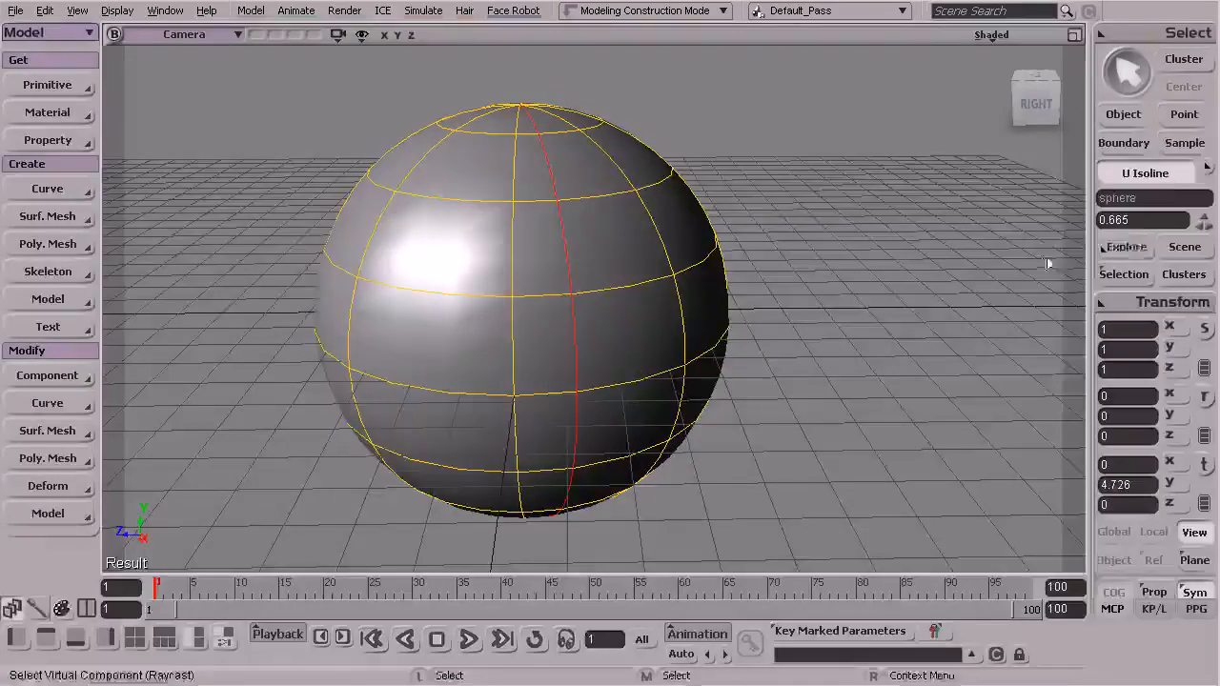
Step: Set the selection filter to V Isoline and pick horizontal isolines on the sphere, ending with the one at 0.561
left_click(1207, 167)
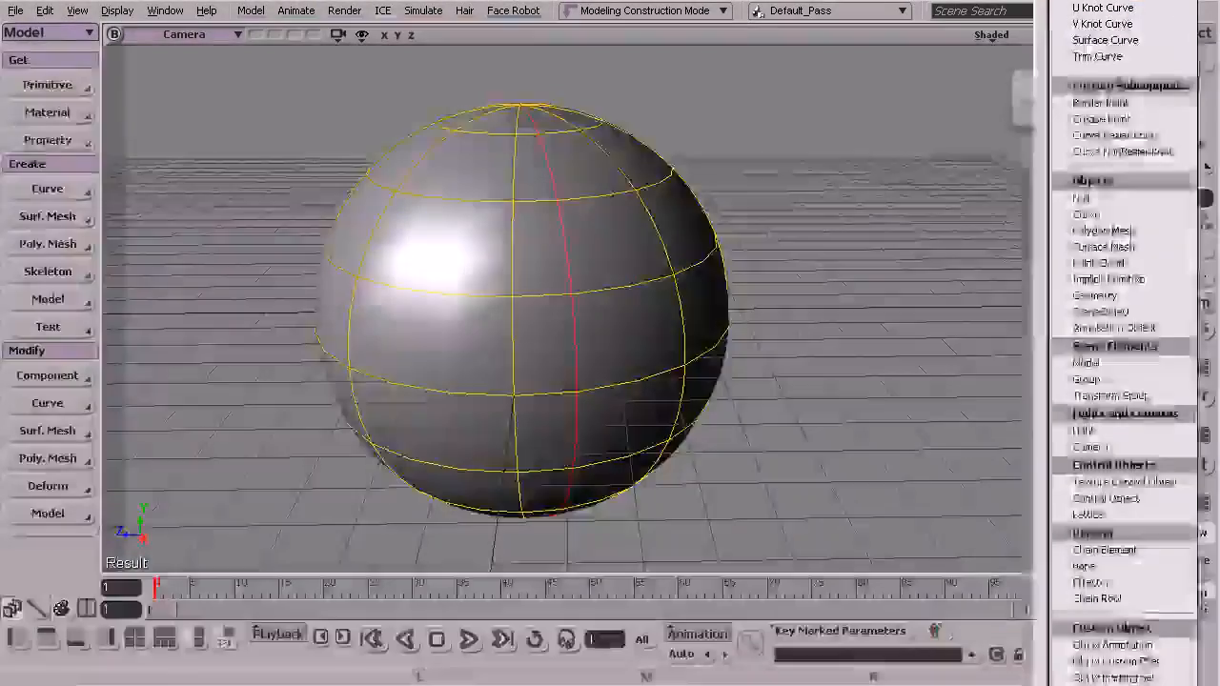
left_click(1097, 1)
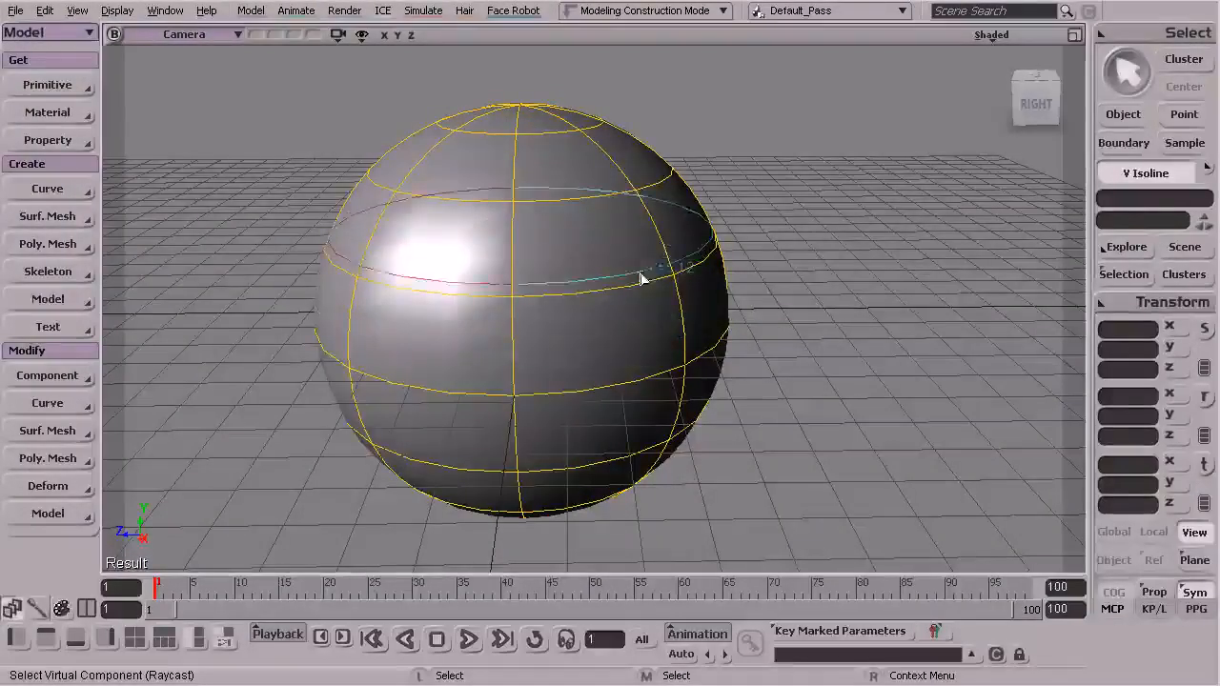
left_click(658, 229)
left_click(665, 319)
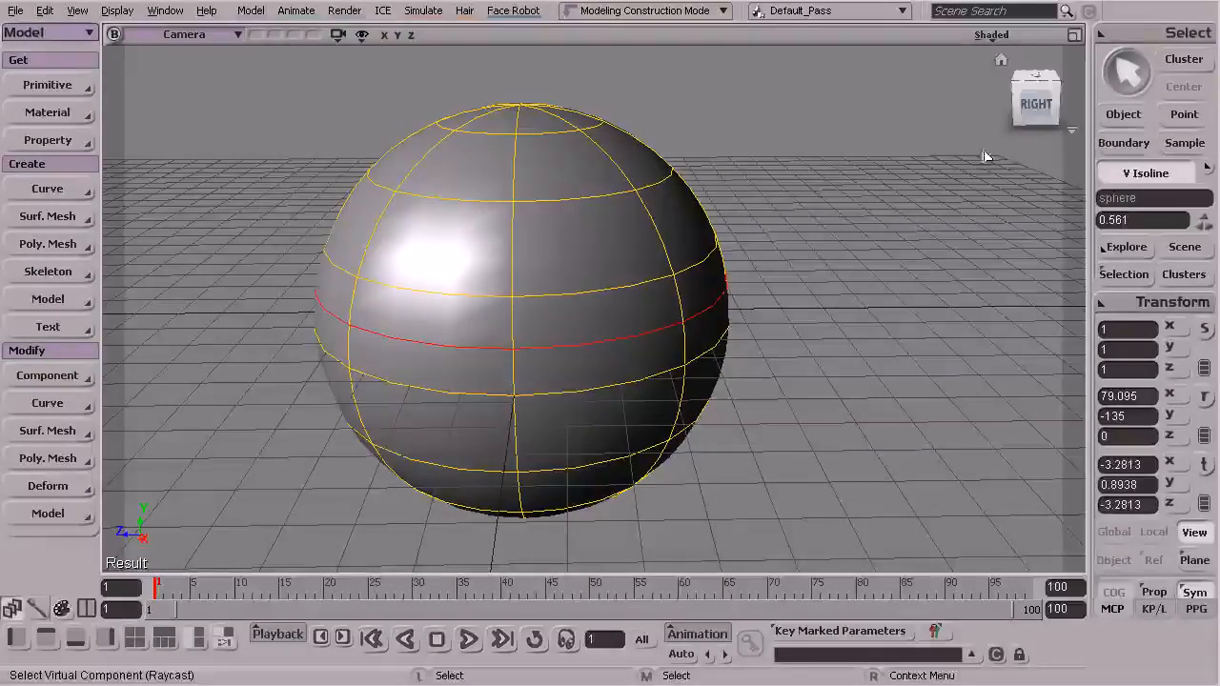
Step: Return to object selection and examine the whole surface sphere from a slightly raised angle and farther away
left_click(1123, 115)
key("s")
left_click_drag(878, 327, 810, 281)
middle_click_drag(809, 281, 832, 298)
left_click_drag(832, 298, 828, 319)
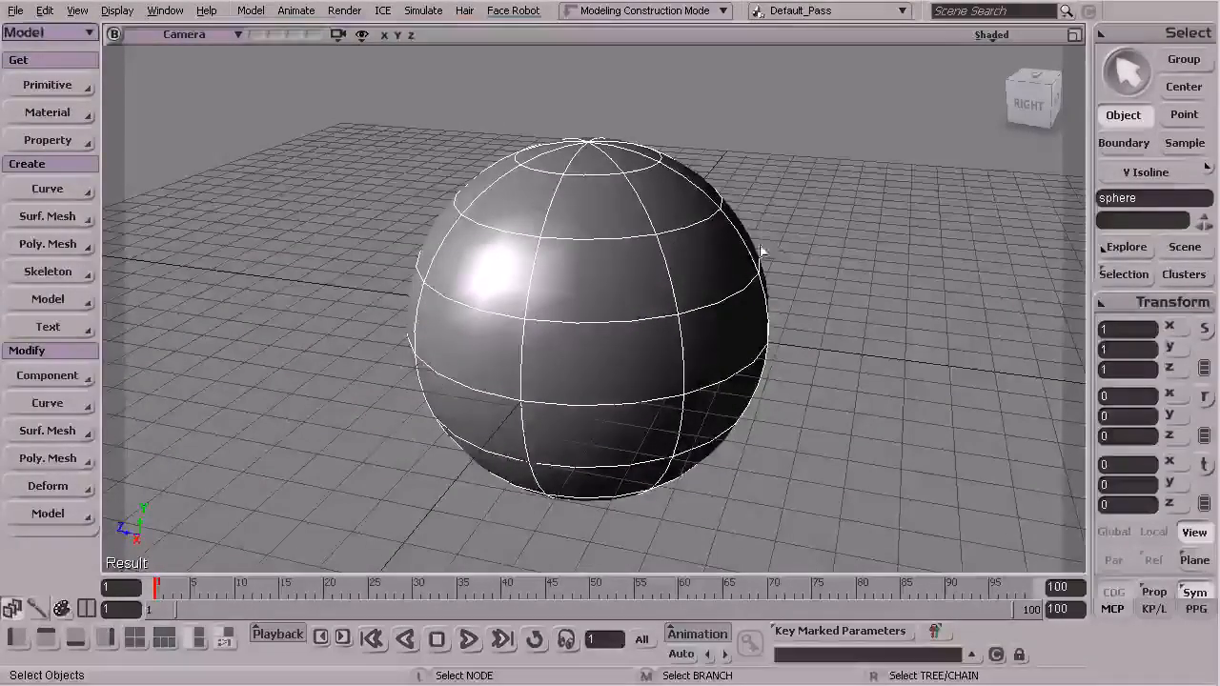
left_click(1148, 276)
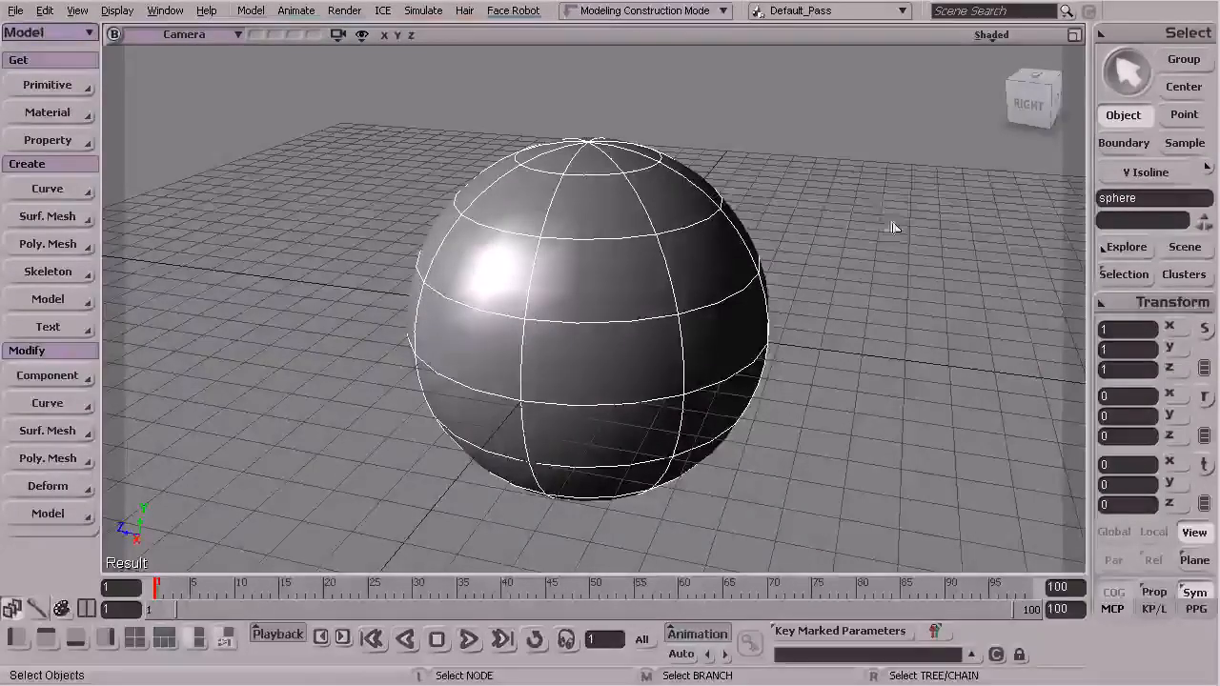
left_click_drag(804, 233, 820, 227, "alt")
right_click_drag(840, 245, 727, 237, "alt")
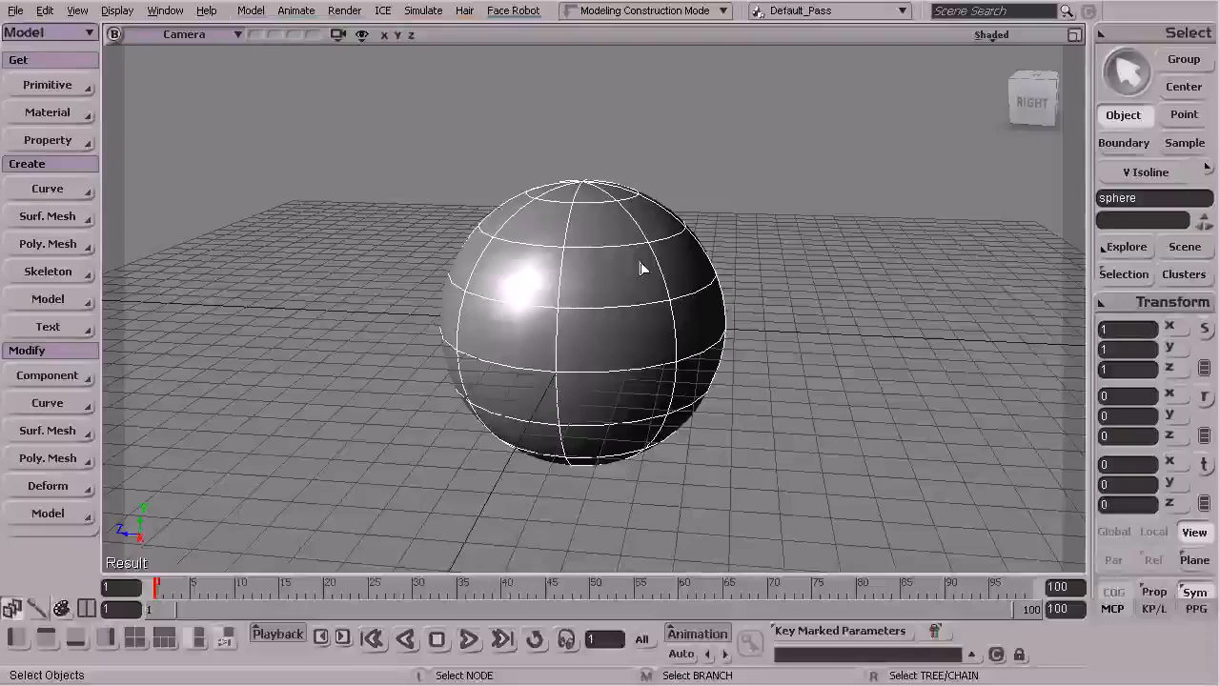
Step: Create a polygon mesh cube long enough to enclose the sphere, with U, V and Base subdivisions of 4
left_click(38, 85)
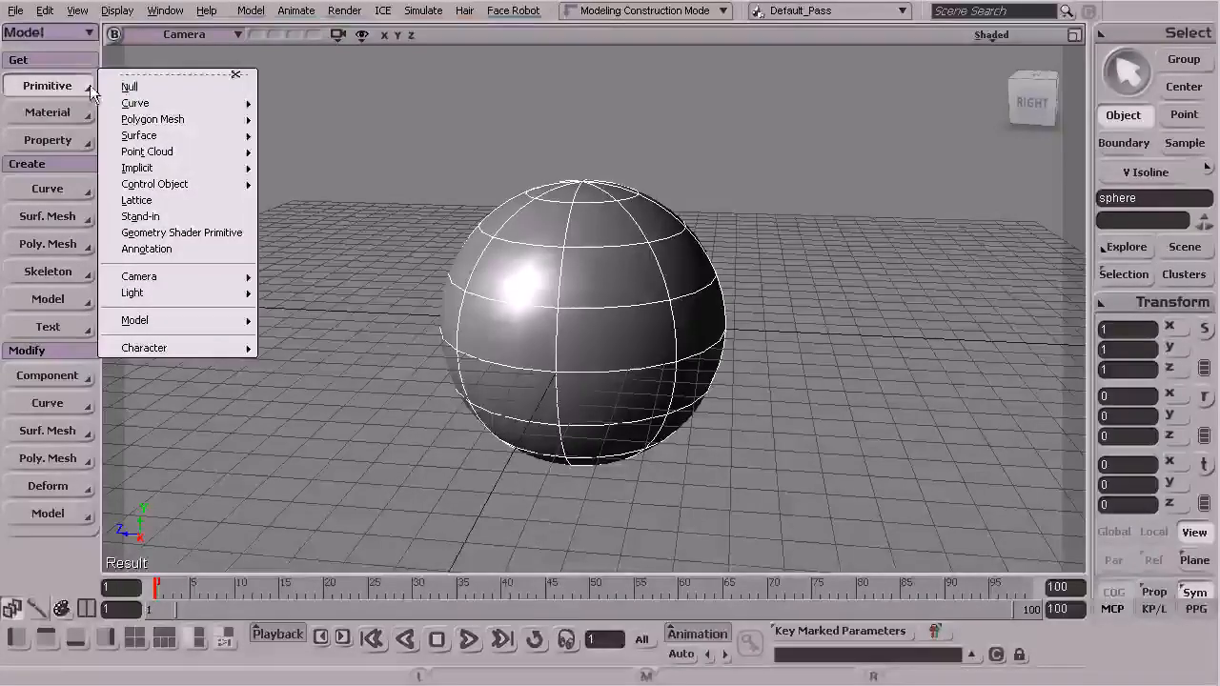
mouse_move(146, 122)
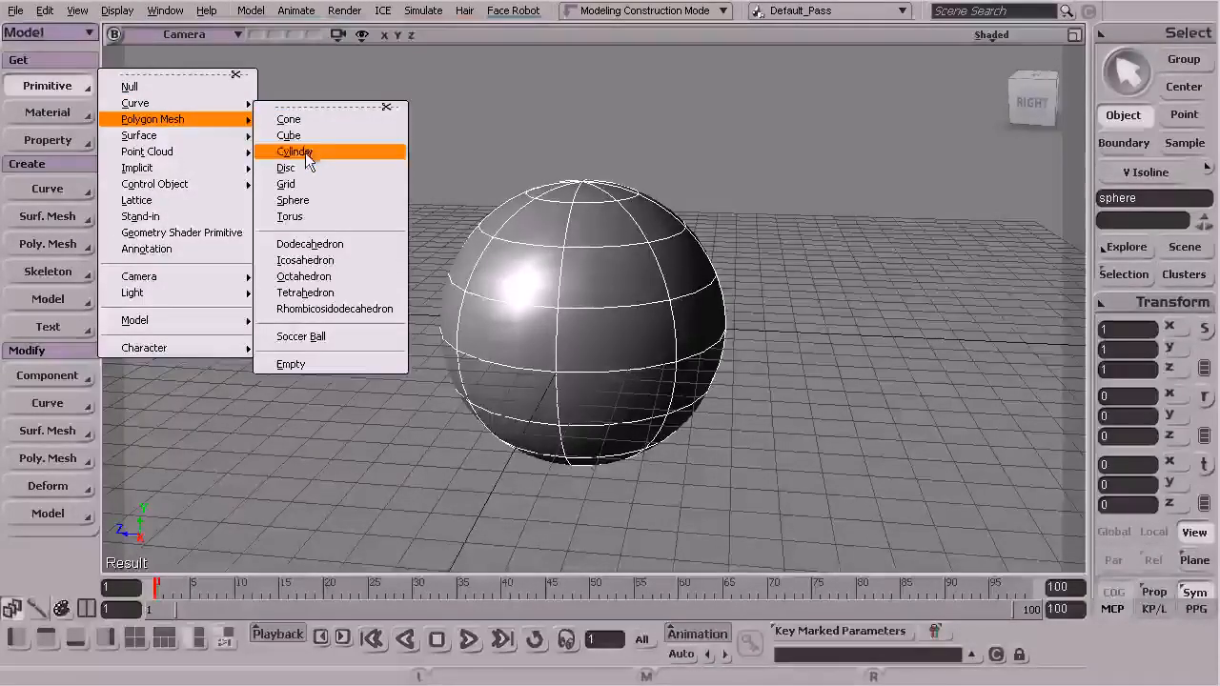
left_click(299, 137)
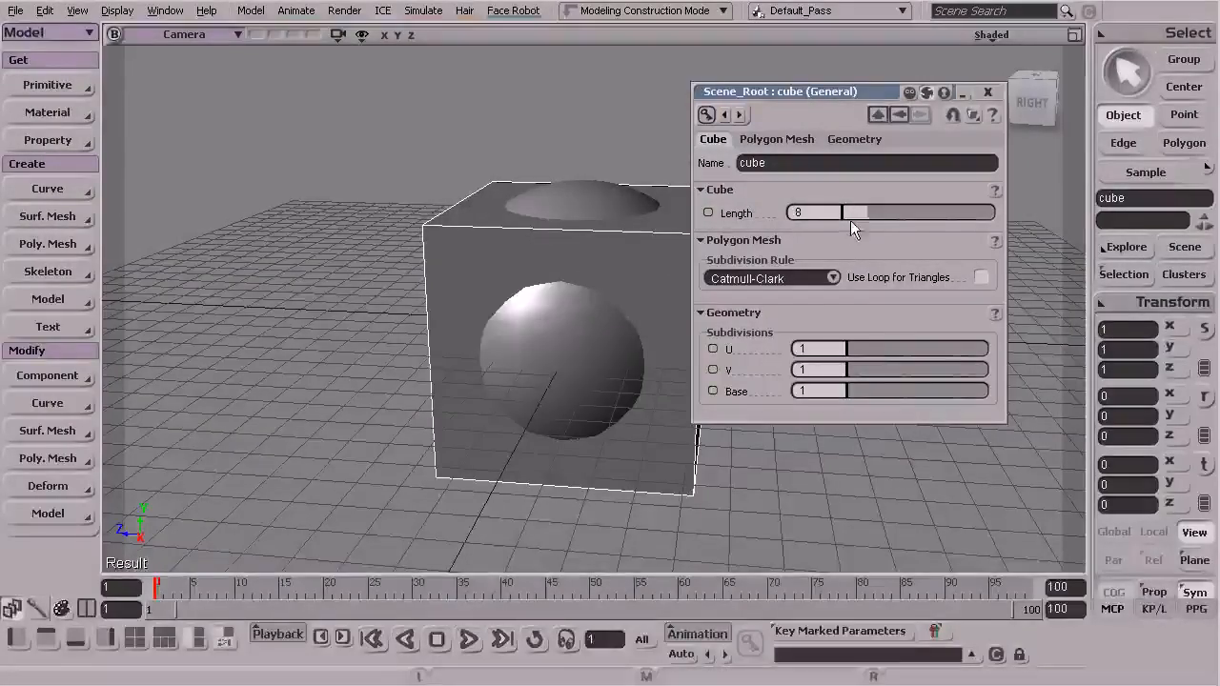
left_click_drag(872, 212, 886, 217)
left_click_drag(860, 341, 864, 389)
left_click(990, 93)
Step: Raise the cube's subdivision smoothing level and examine its rounded edges from several angles
key("s")
left_click_drag(934, 231, 924, 248)
right_click_drag(924, 248, 822, 215)
key("space")
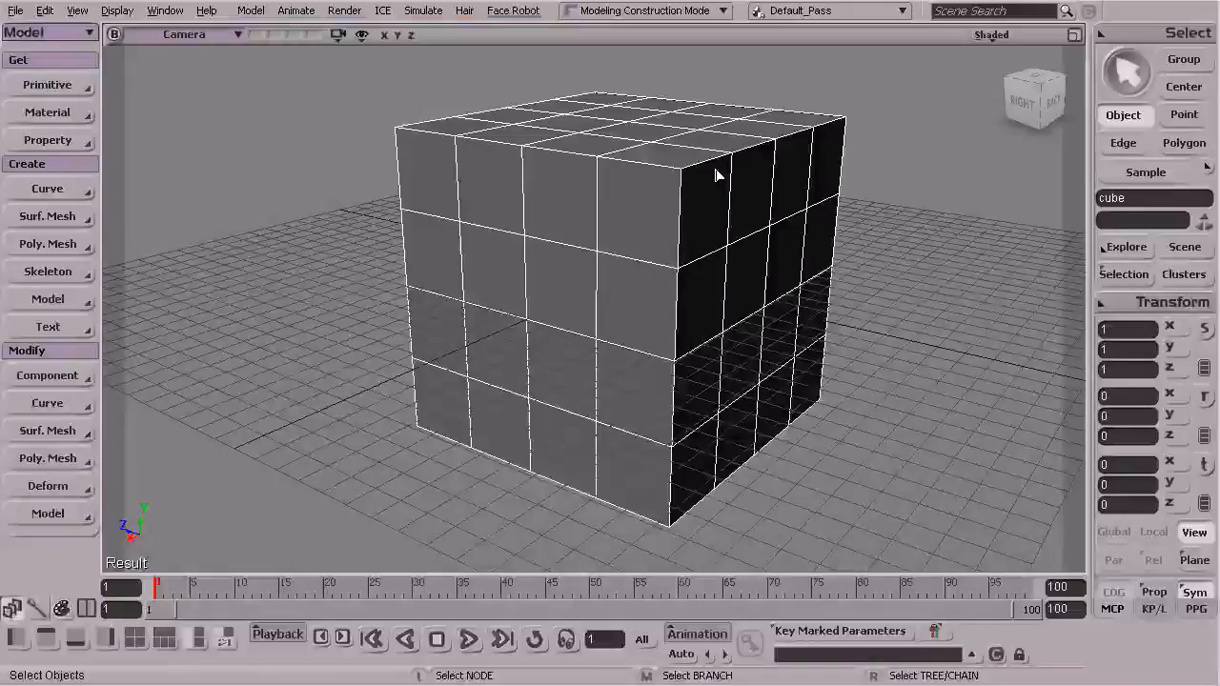
key("plus")
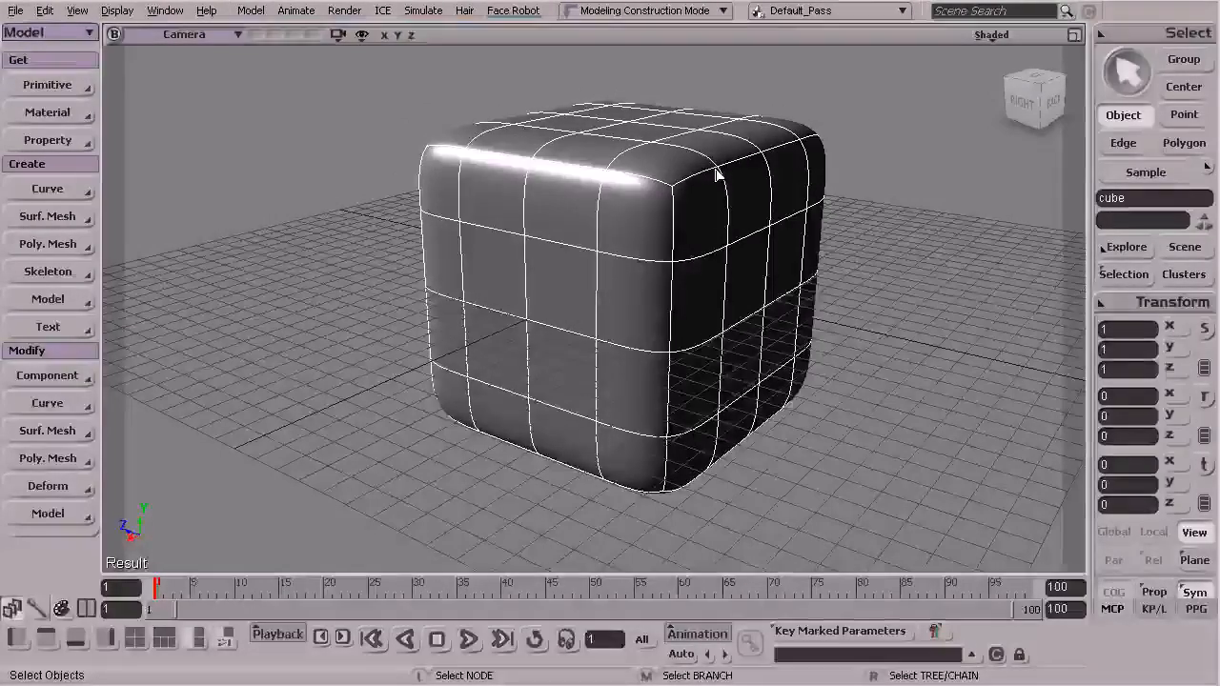
key("s")
left_click_drag(804, 210, 853, 246)
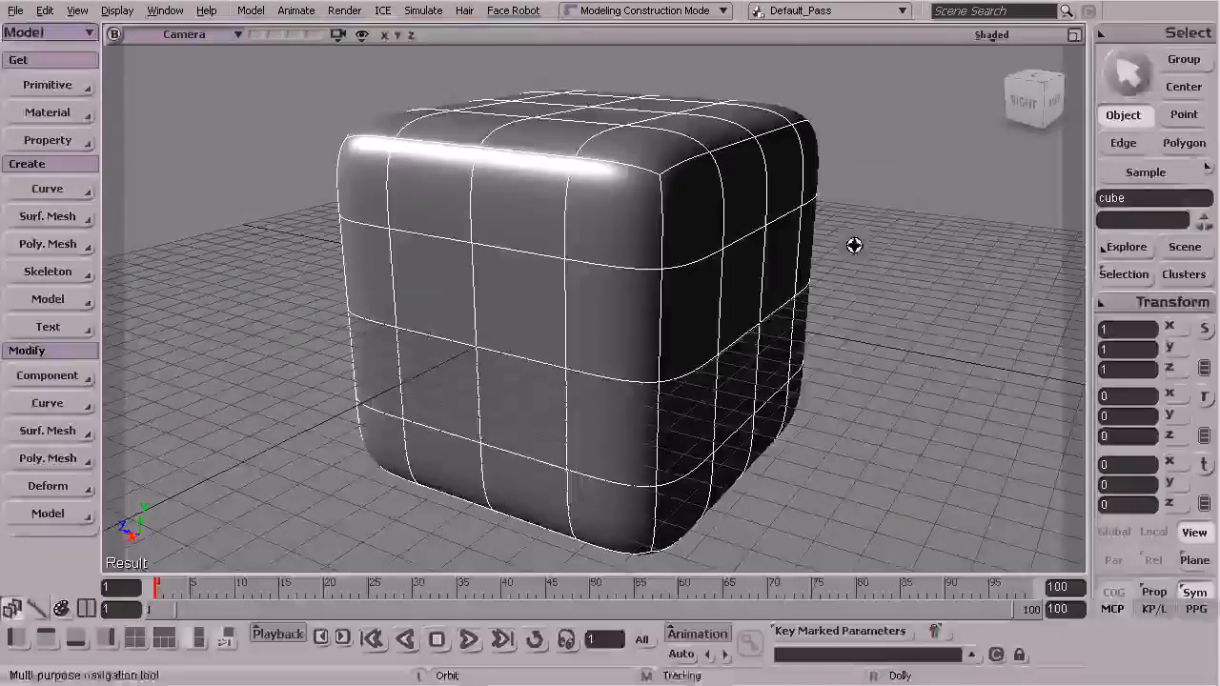
key("space")
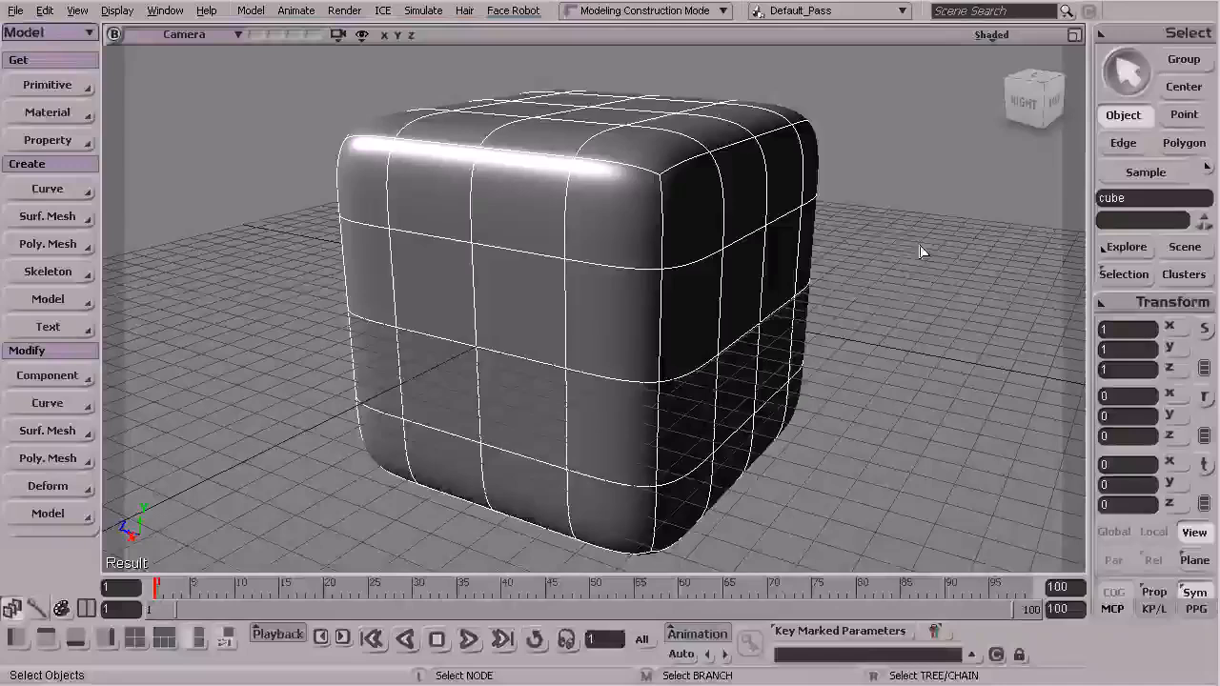
right_click_drag(832, 195, 852, 277)
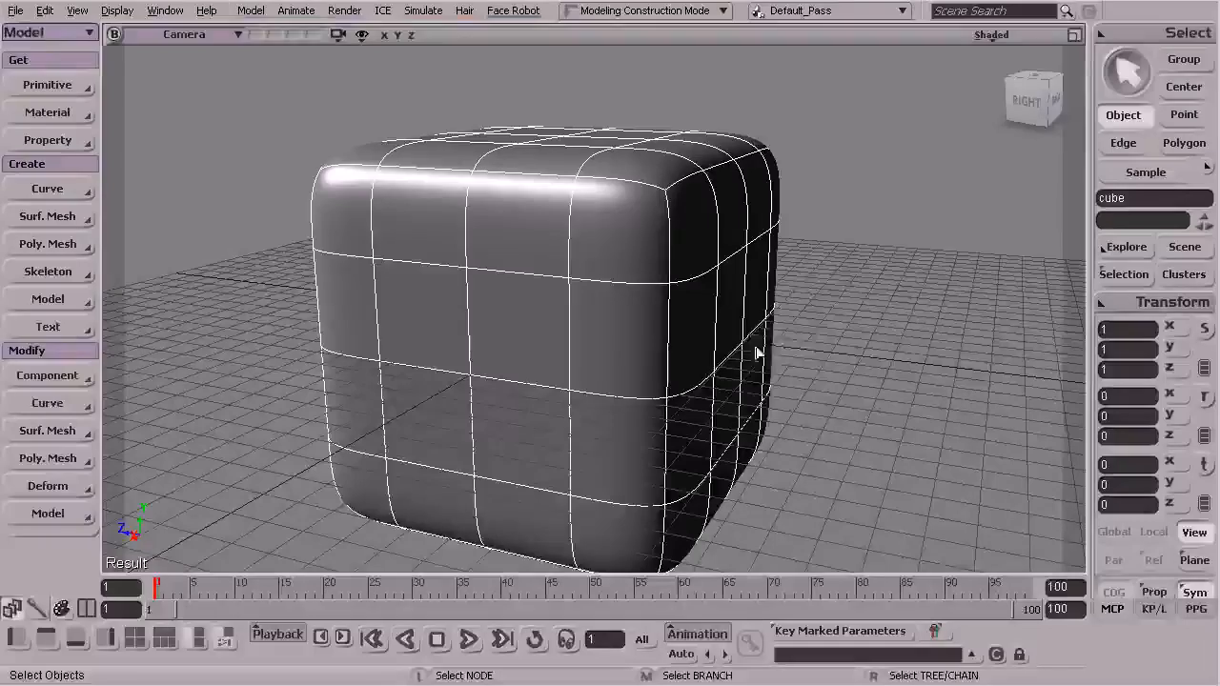
key("s")
mouse_move(823, 327)
left_mouse_down()
mouse_move(806, 335)
mouse_move(817, 346)
left_mouse_up()
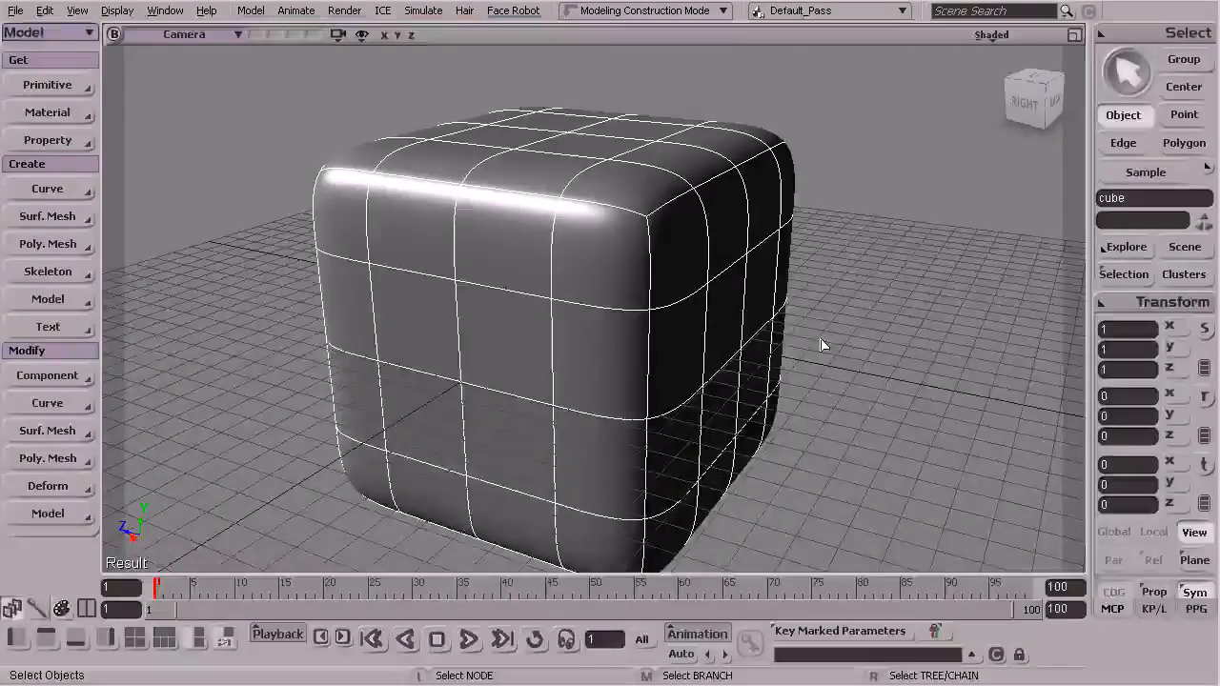
Step: Lower the cube's smoothing to the minimum, toggle it on again for comparison, and return to the unsmoothed cube
key("KP_Subtract")
key("KP_Subtract")
key("KP_Subtract")
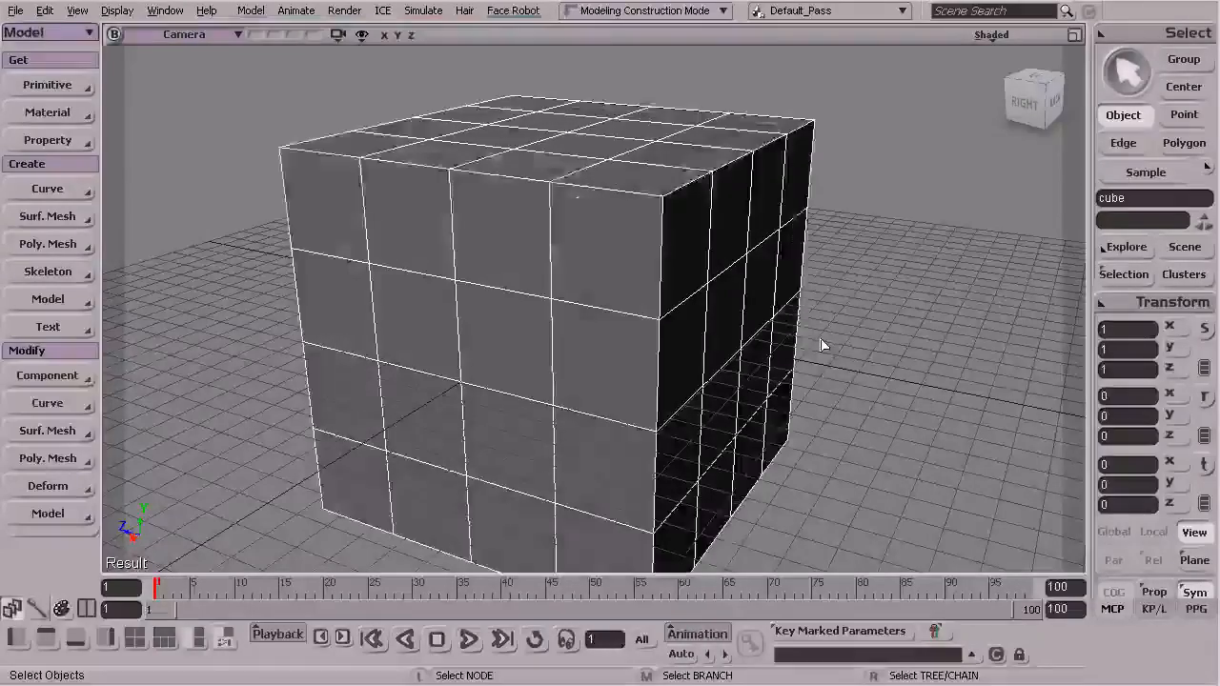
key("s")
left_click_drag(839, 321, 854, 311)
key("KP_Subtract")
key("KP_Add")
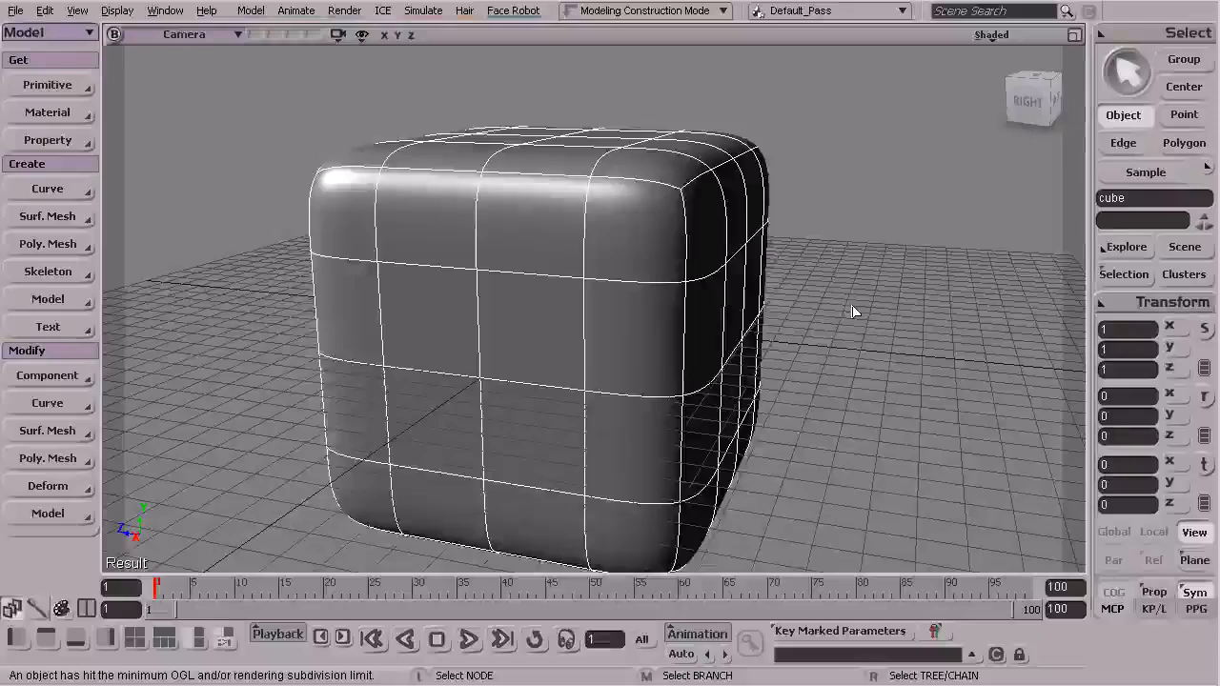
key("KP_Subtract")
key("s")
left_click_drag(880, 337, 855, 335)
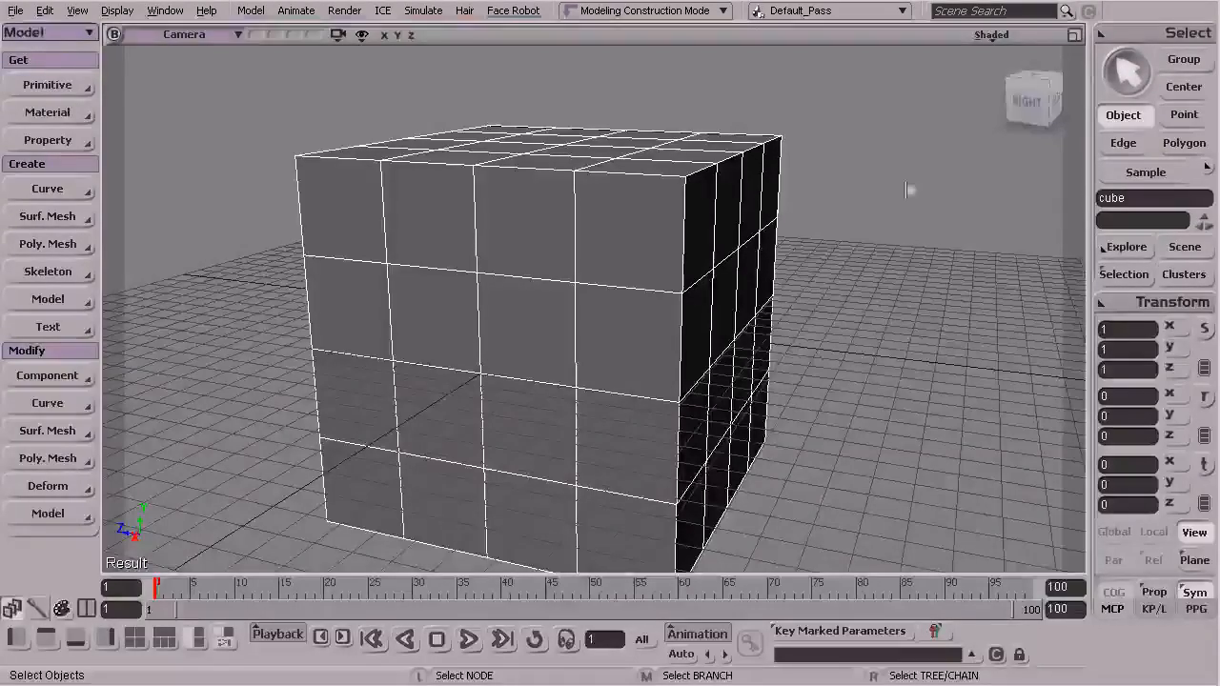
Step: Switch the cube to point selection, select the far upper corner point, and clear the selection
key("t")
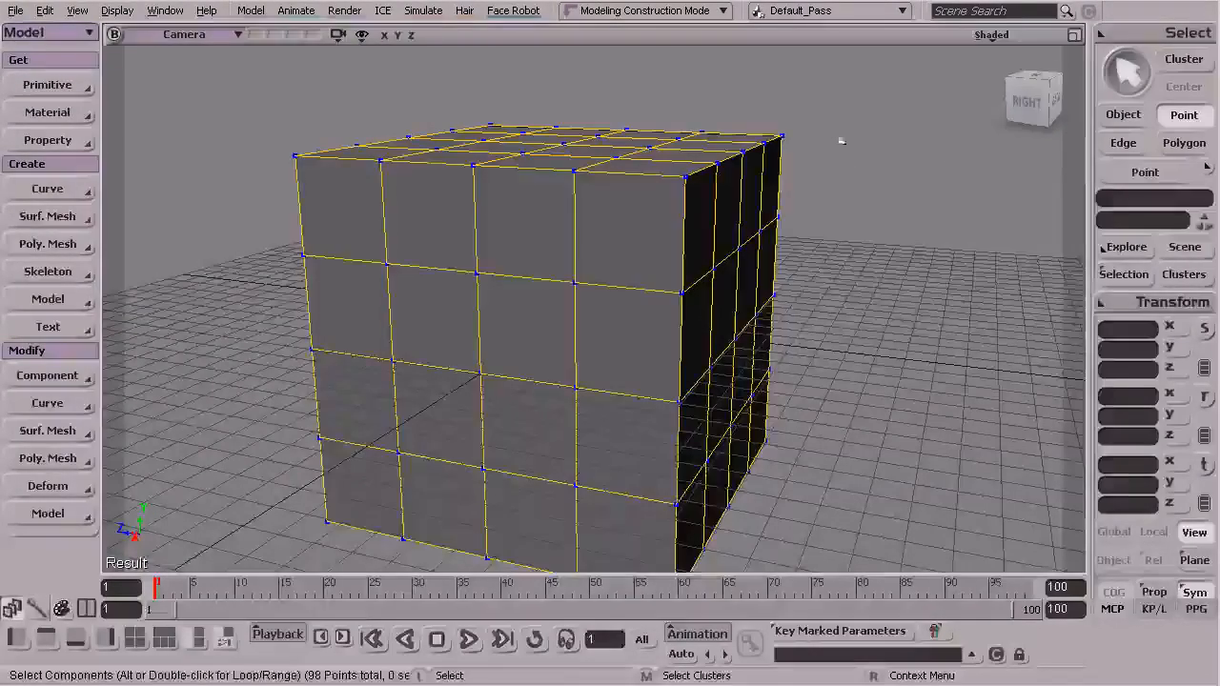
left_click_drag(830, 195, 741, 129)
left_click(782, 139)
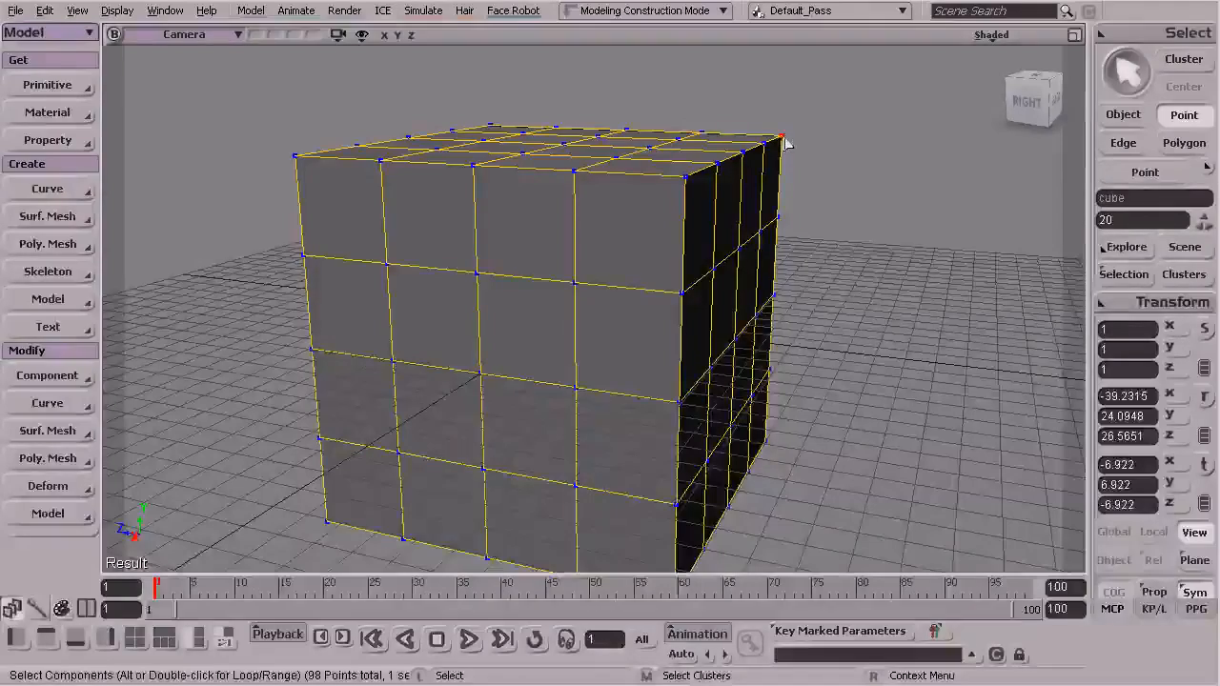
left_click_drag(805, 151, 804, 147)
left_click(782, 138)
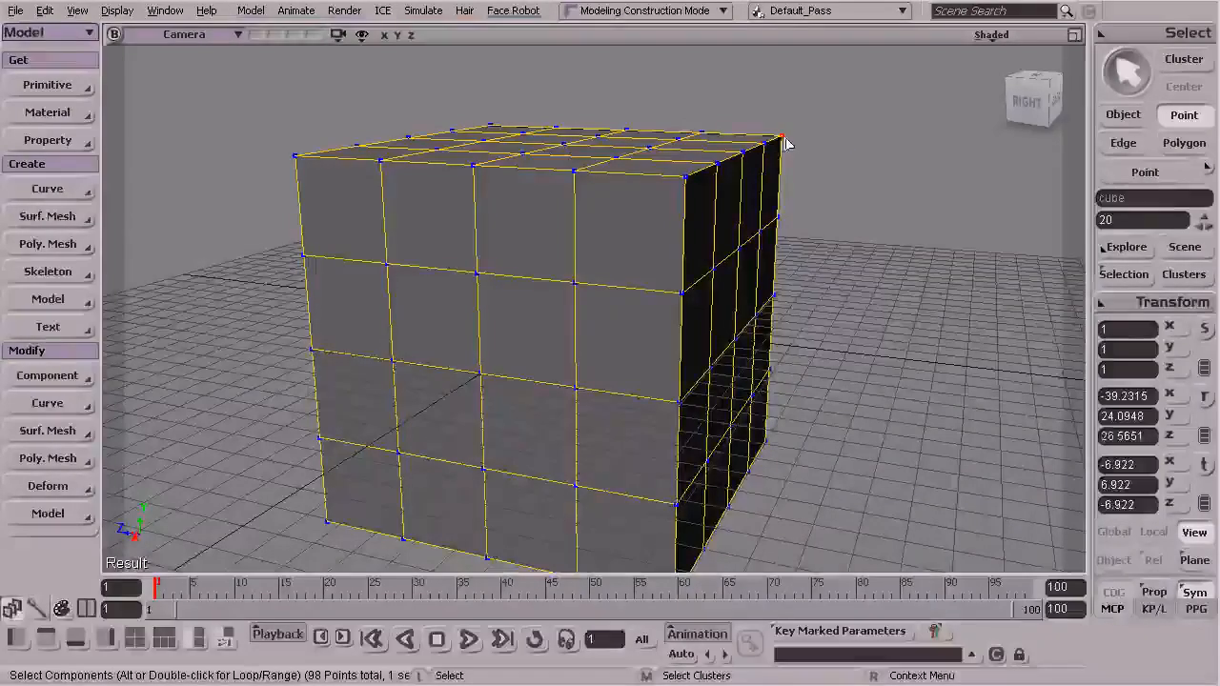
left_click_drag(638, 251, 594, 298)
left_click_drag(841, 122, 626, 352)
left_click(845, 186)
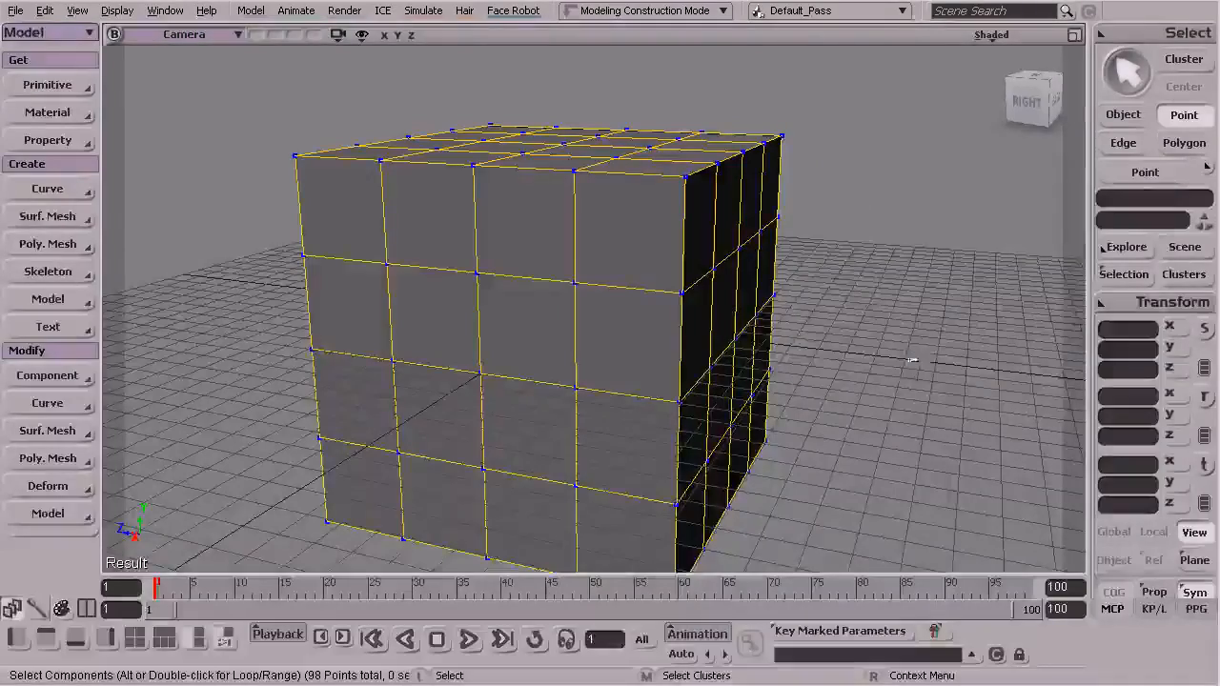